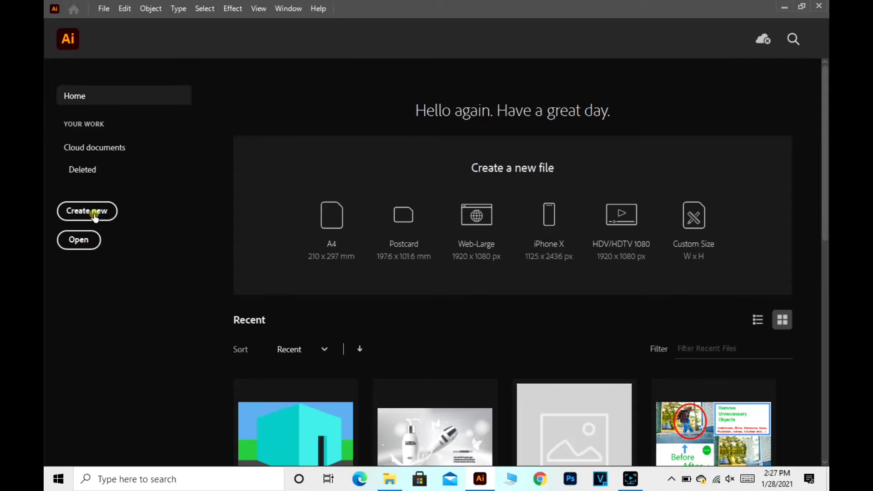
- Create a new 800 × 800 px document, starting from the 550 × 370 Custom preset
{"action": "left_click", "coordinate": [94, 213]}
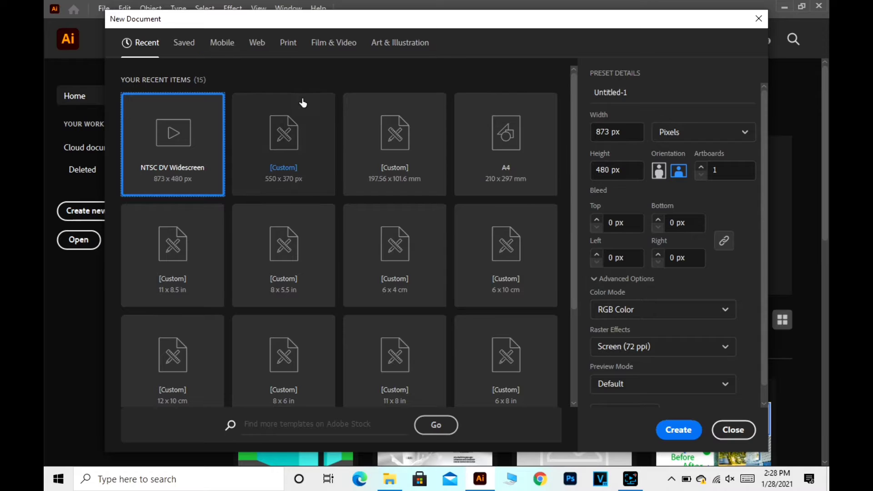
{"action": "left_click", "coordinate": [293, 144]}
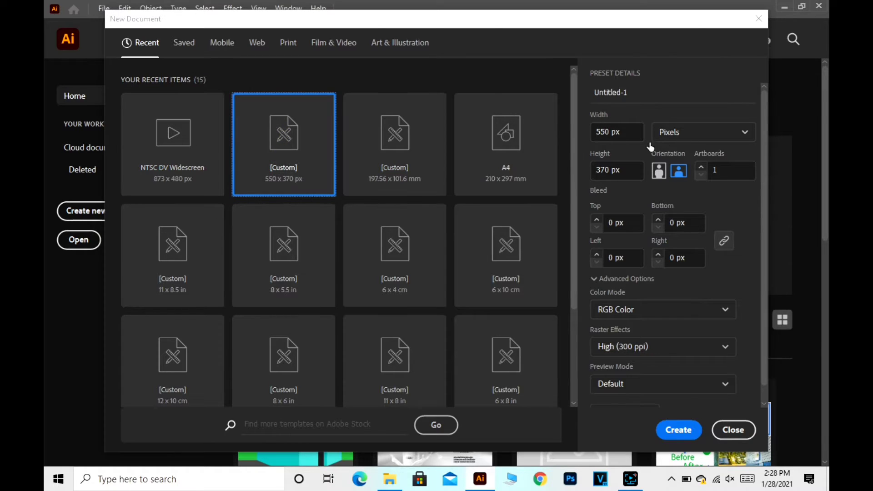
{"action": "left_click", "coordinate": [698, 136]}
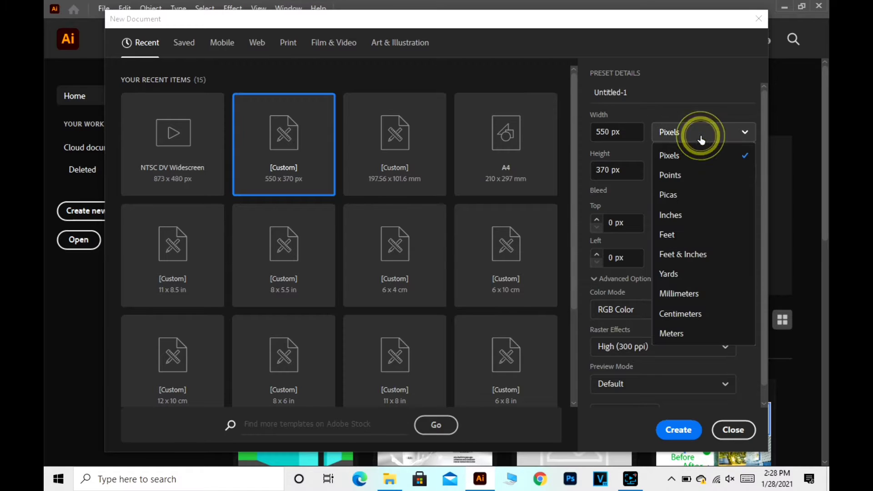
{"action": "left_click", "coordinate": [629, 127]}
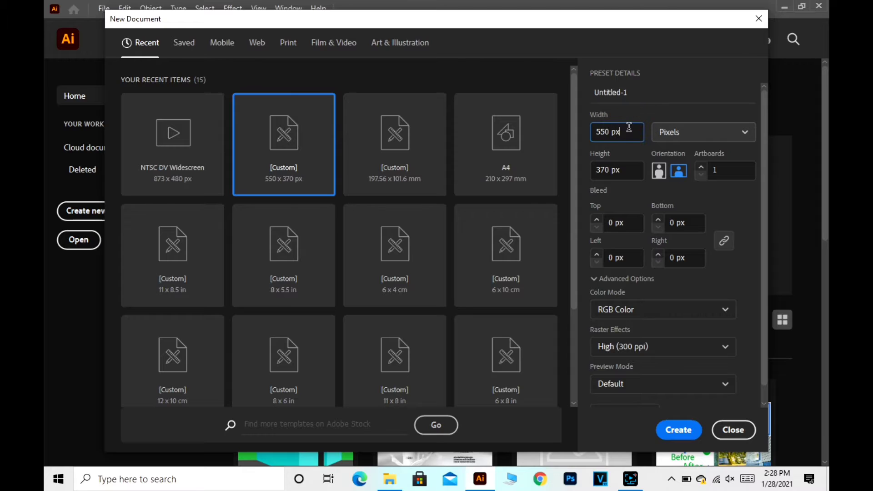
{"action": "key", "text": "BackSpace"}
{"action": "key", "text": "BackSpace"}
{"action": "key", "text": "BackSpace"}
{"action": "type", "text": "800"}
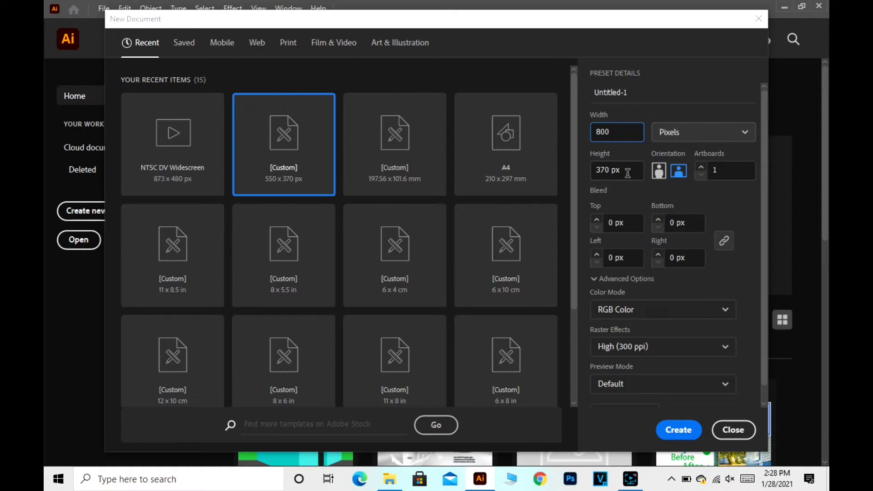
{"action": "left_click", "coordinate": [629, 168]}
{"action": "key", "text": "BackSpace"}
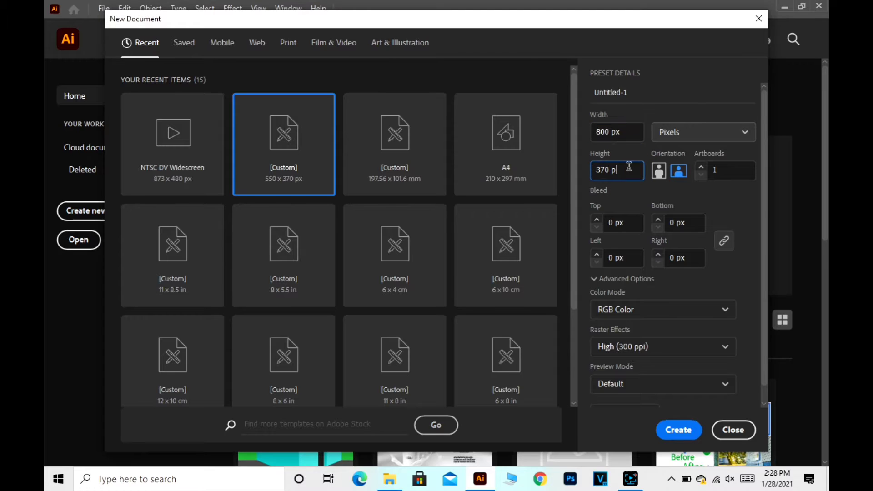
{"action": "key", "text": "BackSpace"}
{"action": "key", "text": "BackSpace"}
{"action": "key", "text": "BackSpace"}
{"action": "type", "text": "8"}
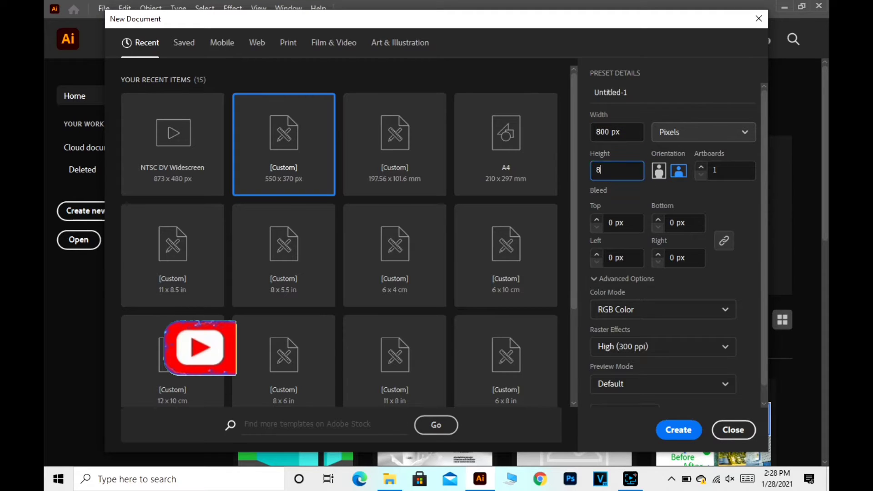
{"action": "type", "text": "00"}
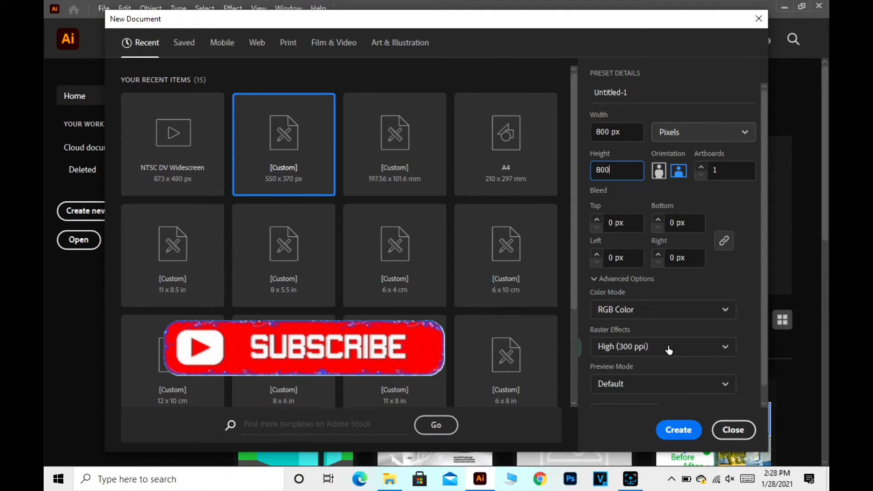
{"action": "left_click", "coordinate": [681, 427]}
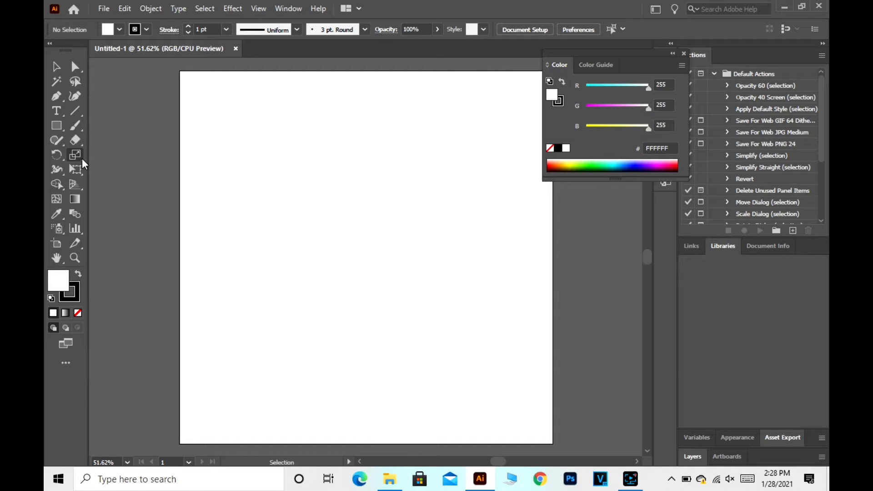
- Display the two-point perspective grid across the Untitled-1 artboard
{"action": "left_click", "coordinate": [74, 184]}
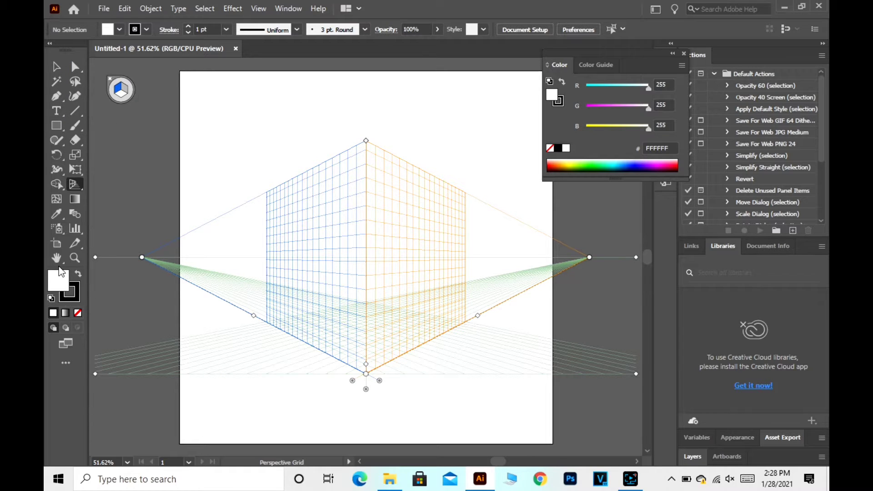
- Set a cyan 00EDFF fill with no stroke and switch to the Rectangle Tool
{"action": "double_click", "coordinate": [60, 281]}
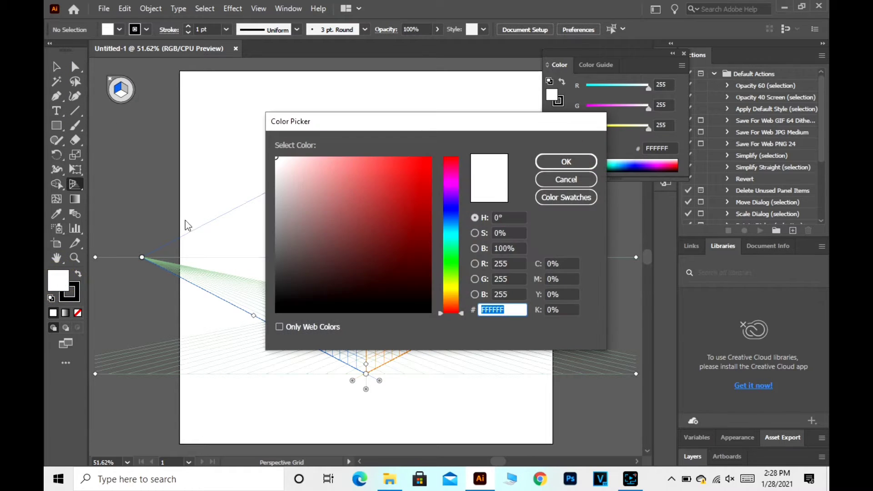
{"action": "left_click", "coordinate": [453, 244]}
{"action": "left_click_drag", "start_coordinate": [455, 248], "coordinate": [456, 247]}
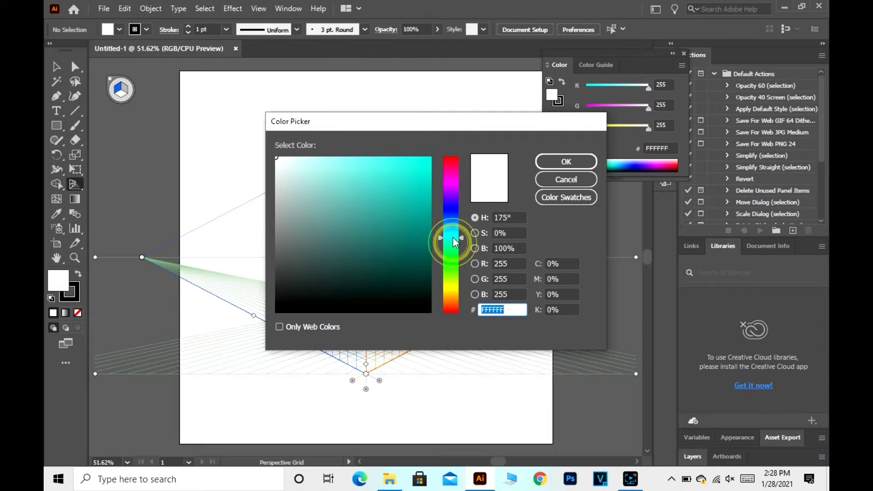
{"action": "left_click", "coordinate": [549, 162]}
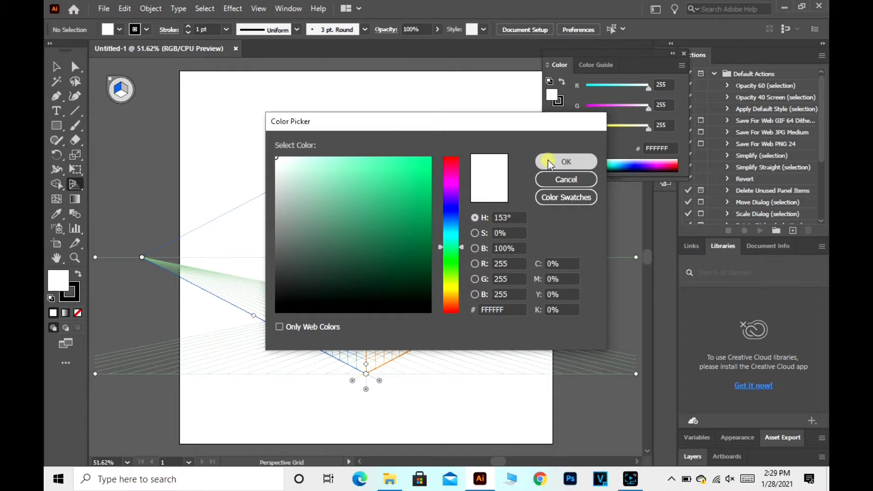
{"action": "left_click", "coordinate": [72, 292]}
{"action": "left_click", "coordinate": [78, 314]}
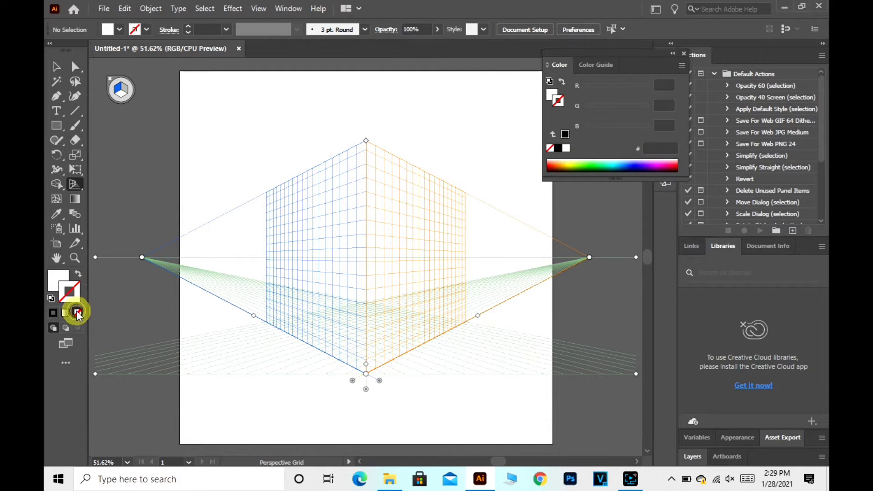
{"action": "left_click", "coordinate": [56, 278]}
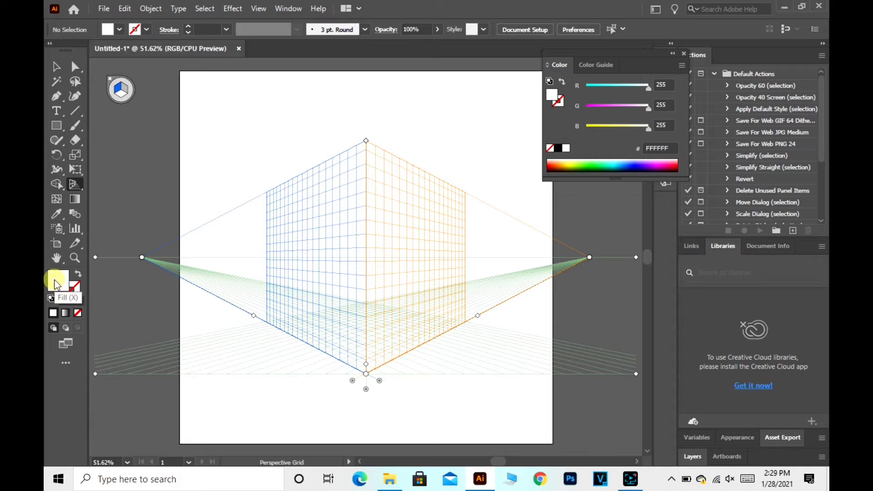
{"action": "left_click", "coordinate": [605, 168]}
{"action": "left_click", "coordinate": [613, 165]}
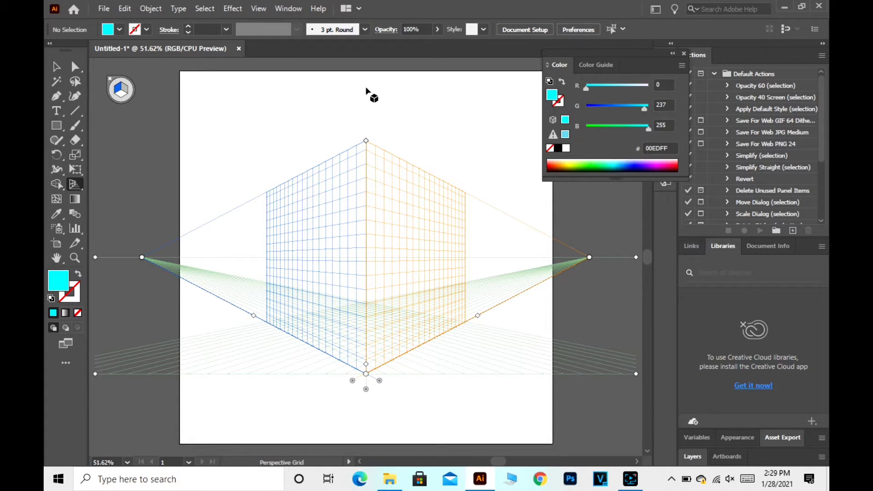
{"action": "left_click", "coordinate": [62, 126]}
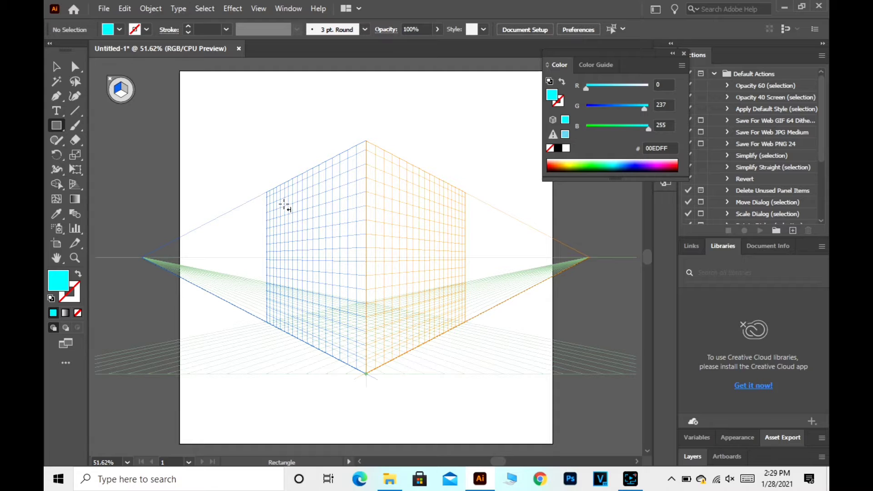
- Draw a cyan rectangle filling the left perspective plane, then make the right plane active
{"action": "mouse_move", "coordinate": [284, 204]}
{"action": "left_mouse_down"}
{"action": "mouse_move", "coordinate": [346, 301]}
{"action": "mouse_move", "coordinate": [366, 375]}
{"action": "left_mouse_up"}
{"action": "left_click_drag", "start_coordinate": [366, 376], "coordinate": [366, 376]}
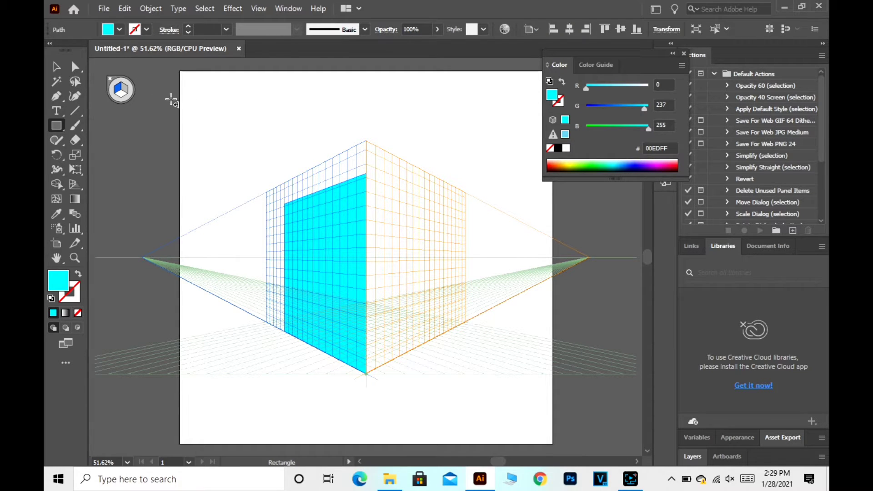
{"action": "key", "text": "shift+v"}
{"action": "left_click", "coordinate": [126, 92]}
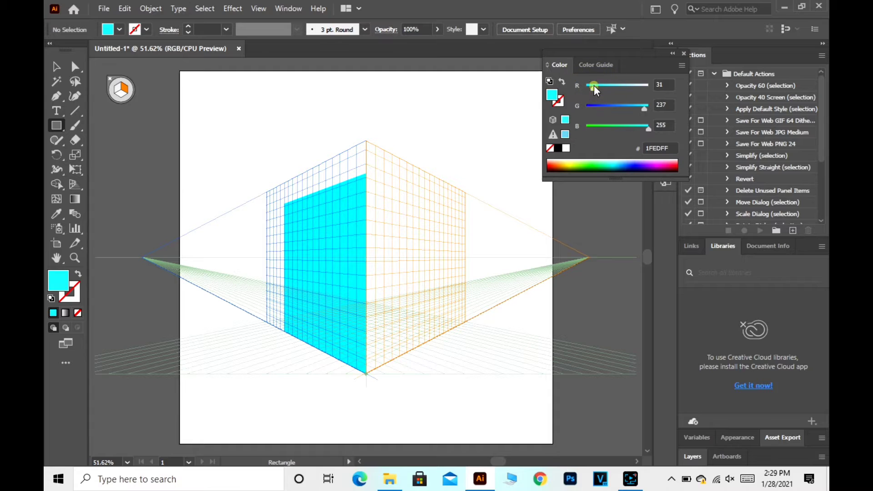
- Draw a blue 4A9BFF rectangle on the right perspective plane and deselect it
{"action": "left_click_drag", "start_coordinate": [594, 86], "coordinate": [605, 86]}
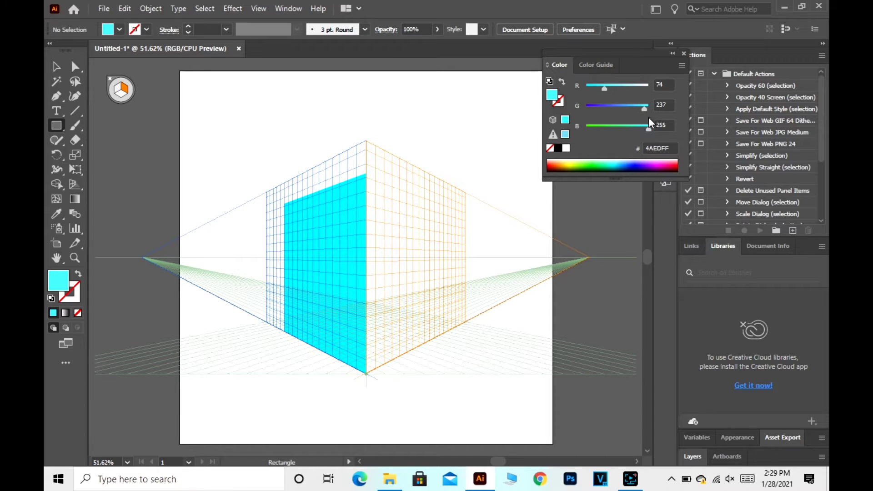
{"action": "left_click", "coordinate": [634, 105]}
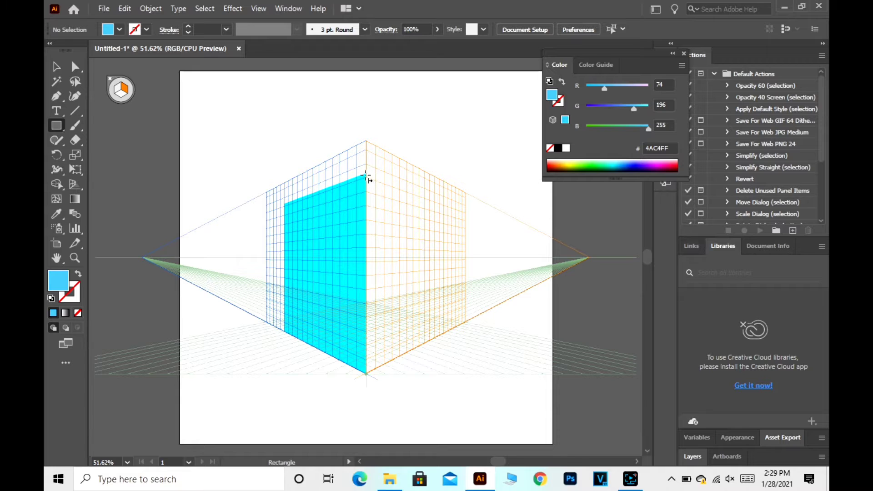
{"action": "left_click_drag", "start_coordinate": [367, 174], "coordinate": [458, 327]}
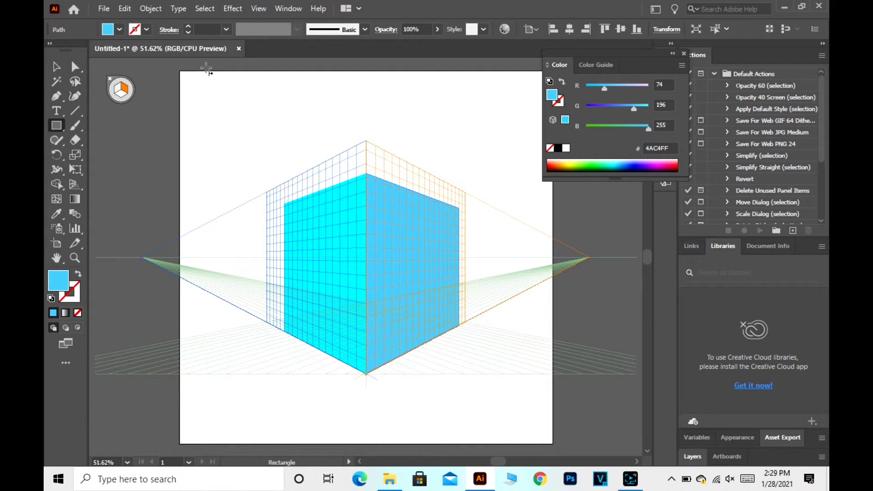
{"action": "left_click", "coordinate": [57, 127]}
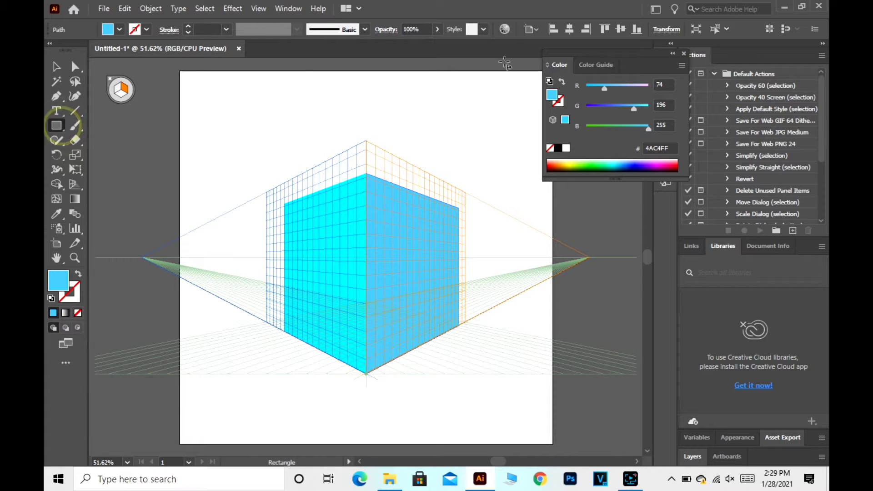
{"action": "left_click", "coordinate": [616, 105]}
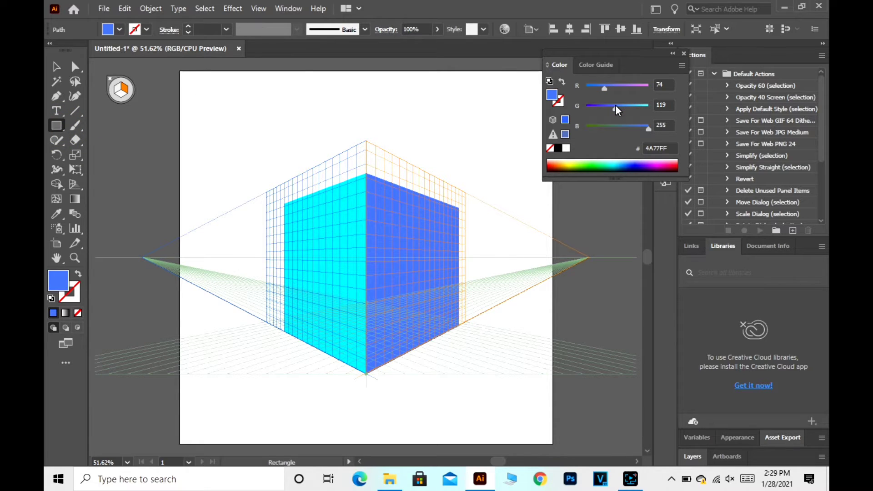
{"action": "left_click_drag", "start_coordinate": [615, 106], "coordinate": [623, 108]}
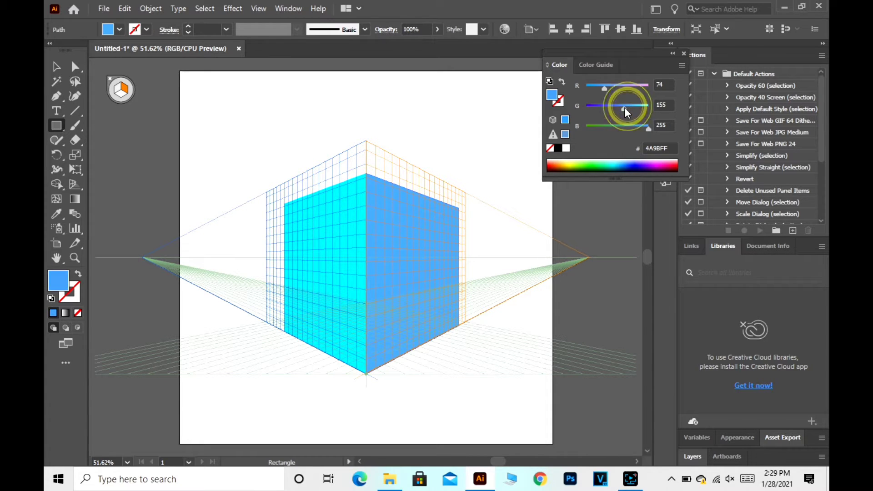
{"action": "left_click", "coordinate": [57, 68]}
{"action": "left_click", "coordinate": [255, 124]}
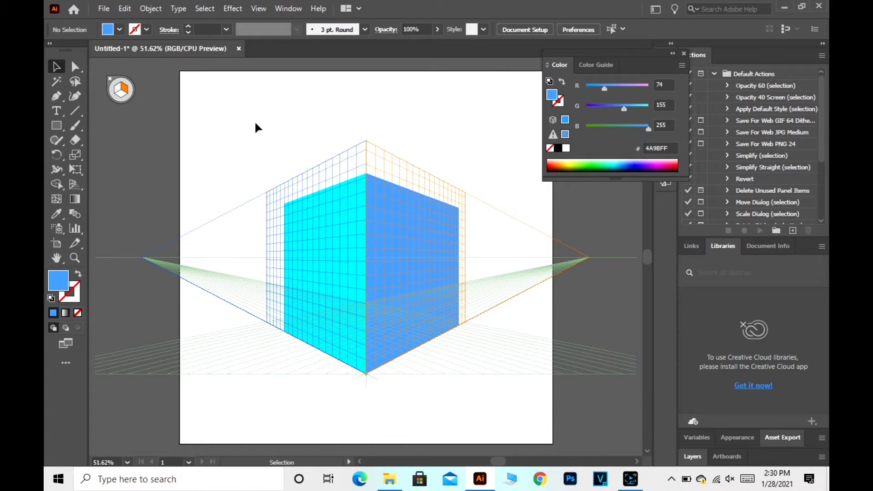
- Draw a black door rectangle low on the blue right wall, then minimize Illustrator
{"action": "left_click", "coordinate": [56, 125]}
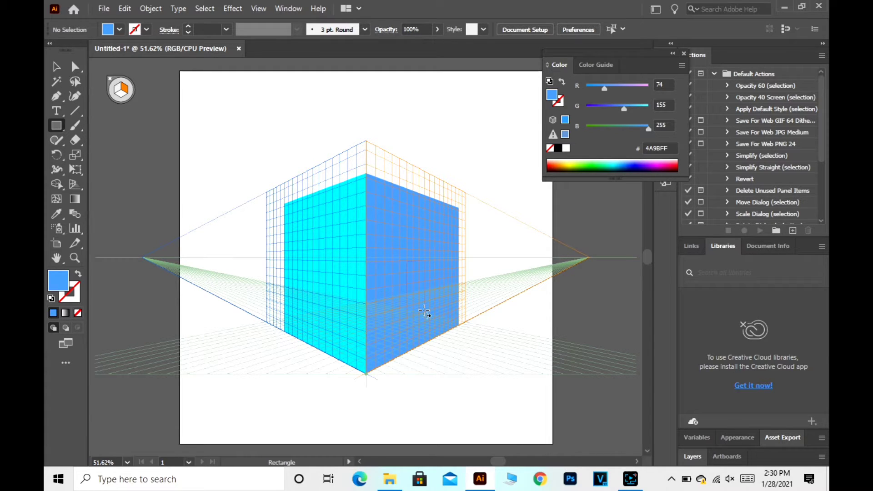
{"action": "mouse_move", "coordinate": [425, 311]}
{"action": "left_mouse_down"}
{"action": "mouse_move", "coordinate": [438, 338]}
{"action": "mouse_move", "coordinate": [436, 331]}
{"action": "left_mouse_up"}
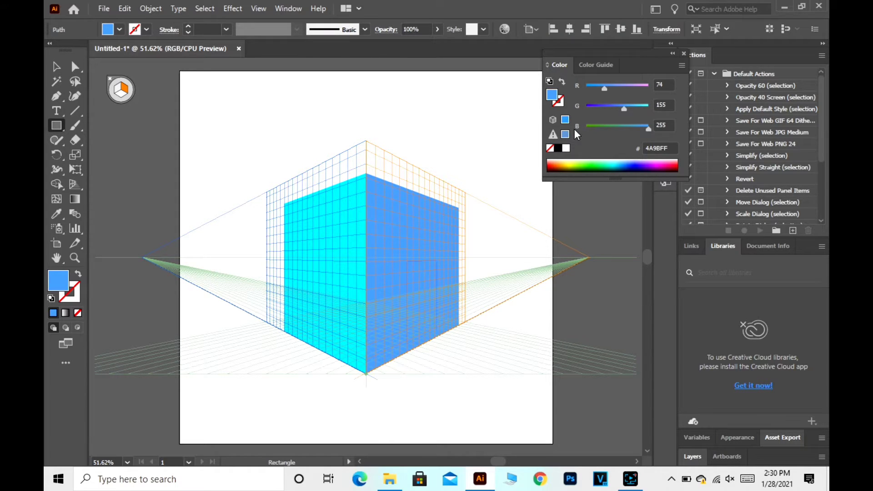
{"action": "left_click", "coordinate": [559, 148]}
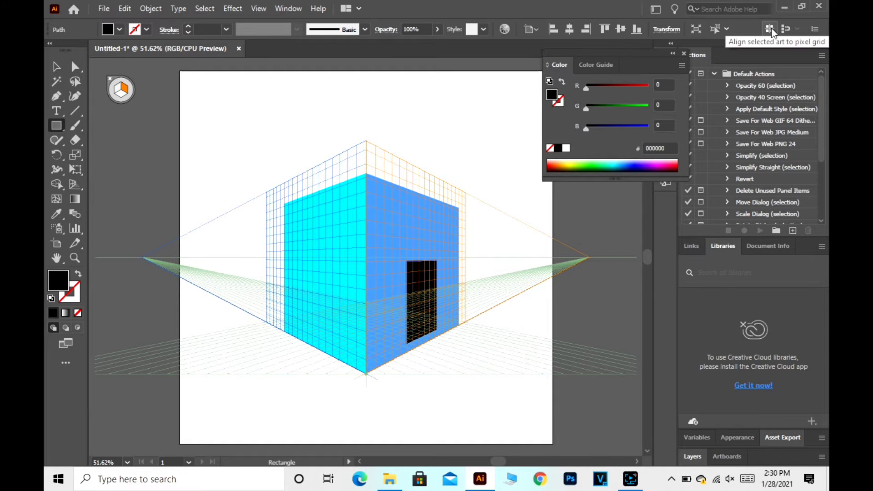
{"action": "left_click", "coordinate": [789, 8]}
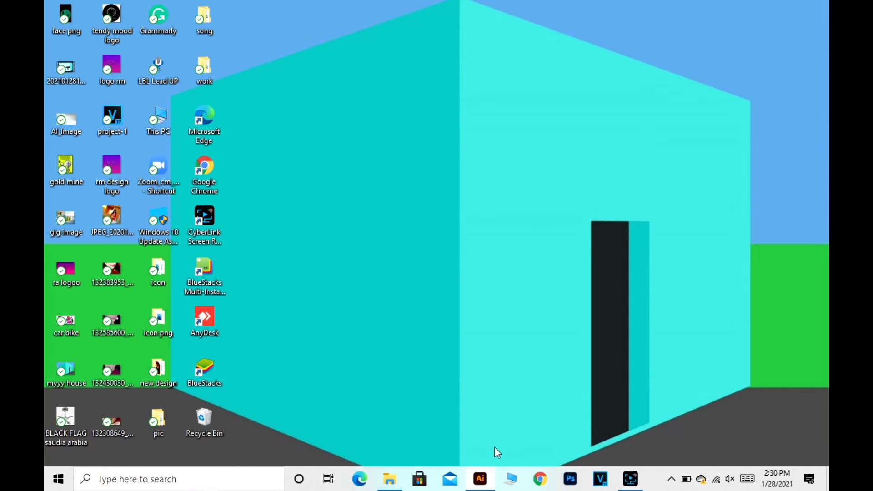
- Restore the minimized Illustrator window from the taskbar
{"action": "left_click", "coordinate": [481, 478]}
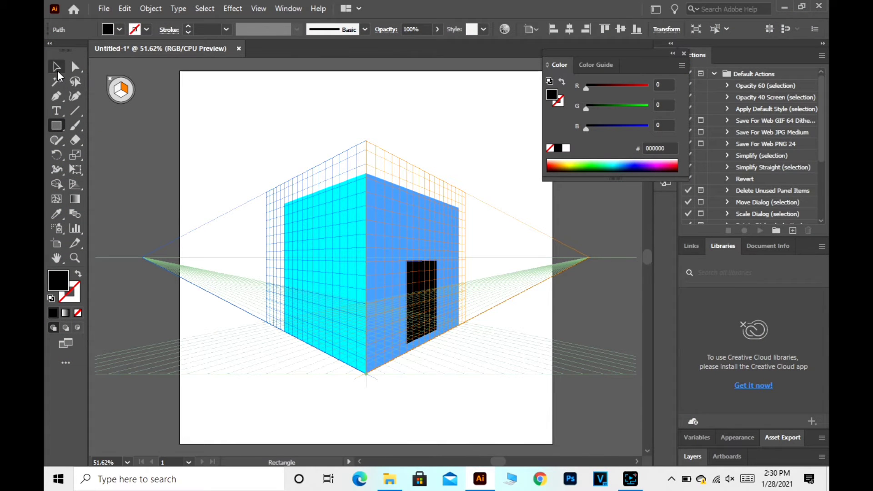
- Hide the perspective grid, leaving the cyan-and-blue cube and black door deselected
{"action": "left_click", "coordinate": [56, 68]}
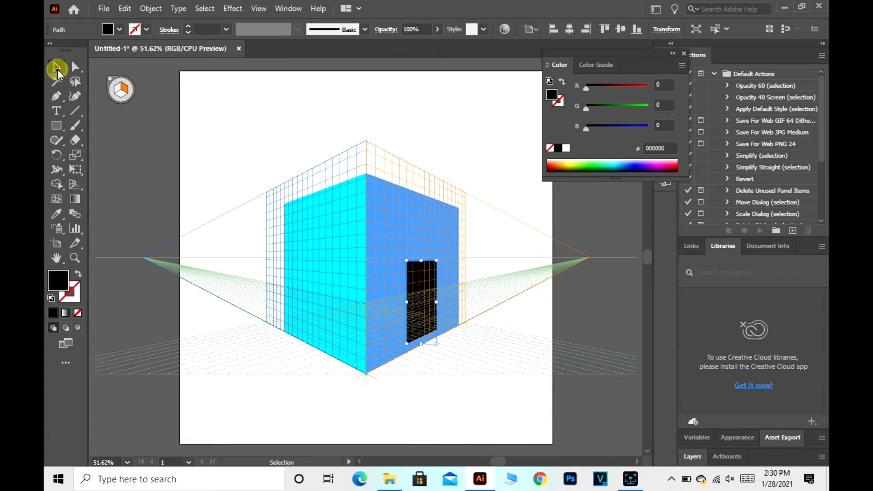
{"action": "left_click", "coordinate": [111, 83]}
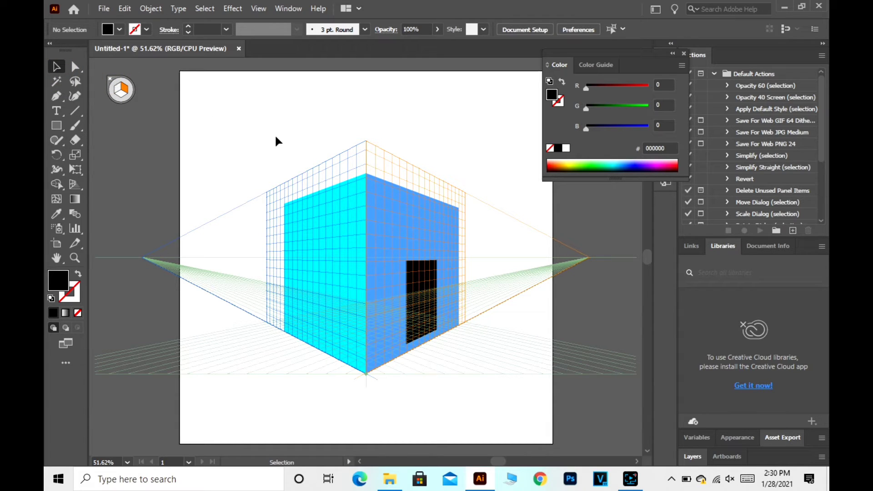
{"action": "left_click", "coordinate": [111, 83]}
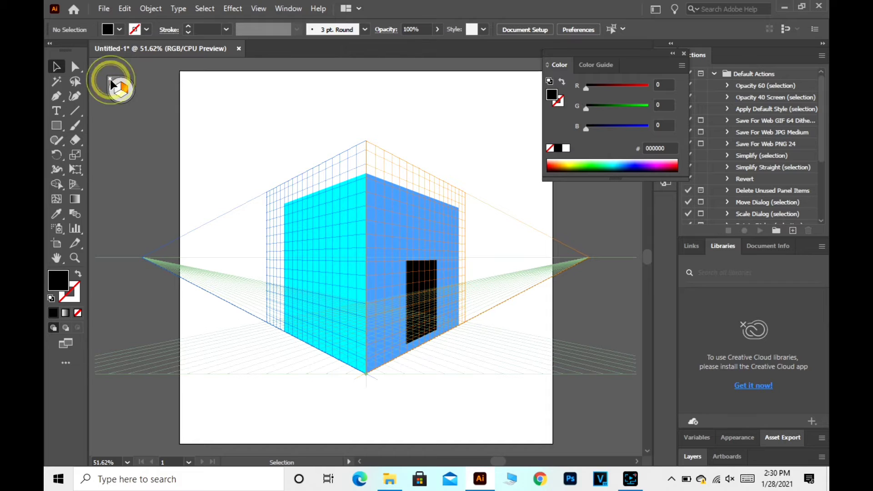
{"action": "left_click", "coordinate": [248, 126]}
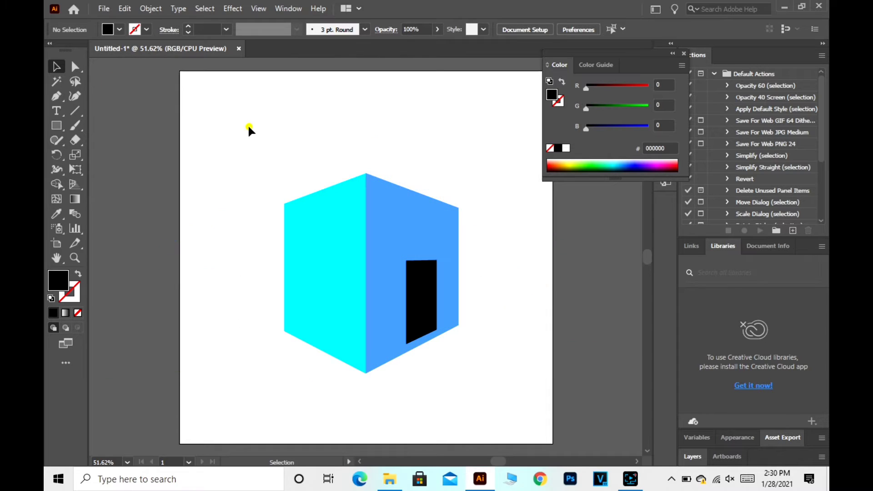
{"action": "left_click", "coordinate": [334, 338]}
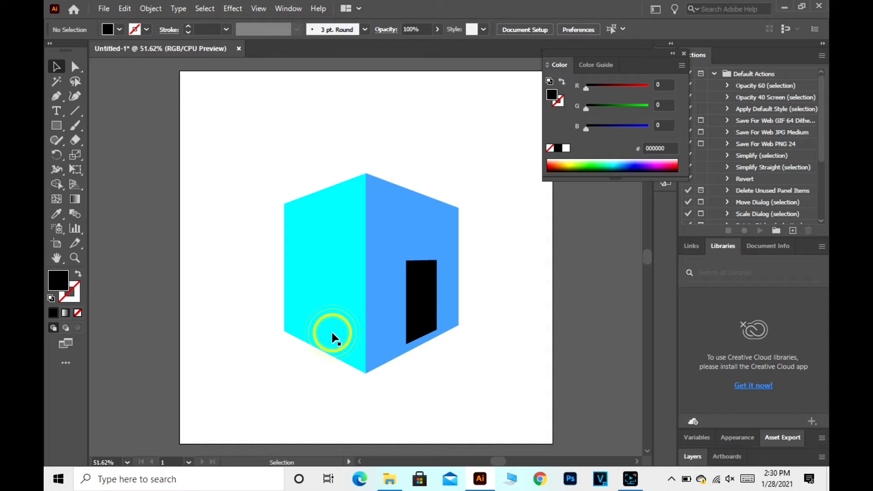
{"action": "left_click", "coordinate": [213, 261]}
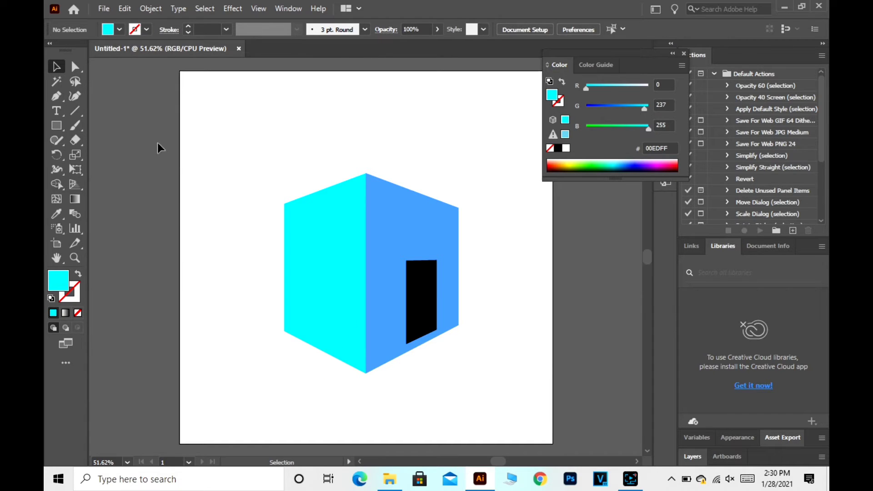
{"action": "left_click", "coordinate": [54, 122]}
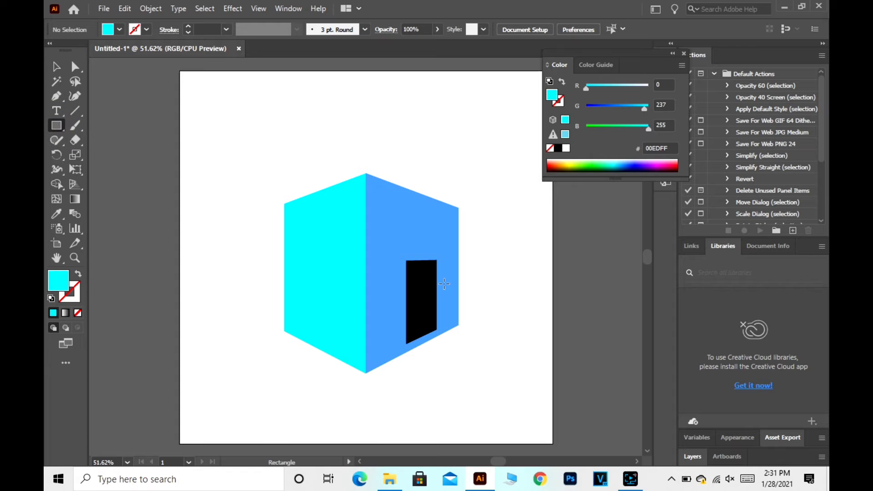
{"action": "key", "text": "v"}
{"action": "key", "text": "ctrl+plus"}
{"action": "key", "text": "ctrl+plus"}
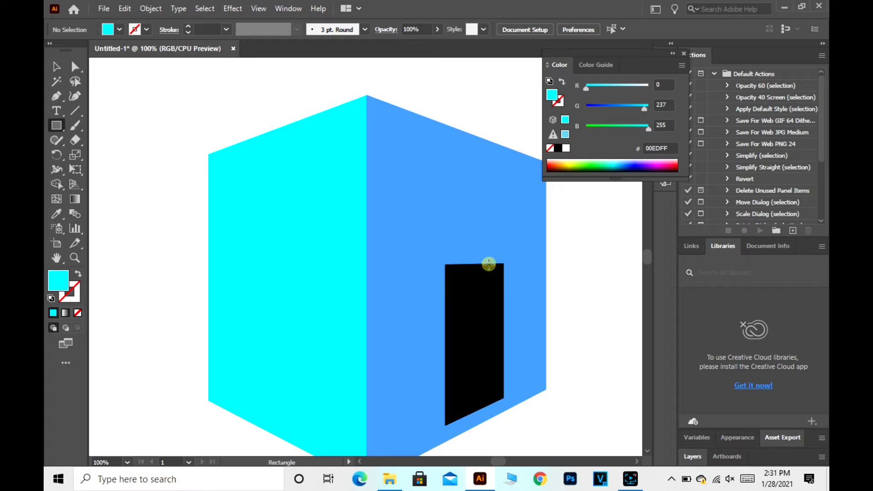
{"action": "left_click_drag", "start_coordinate": [489, 264], "coordinate": [505, 400]}
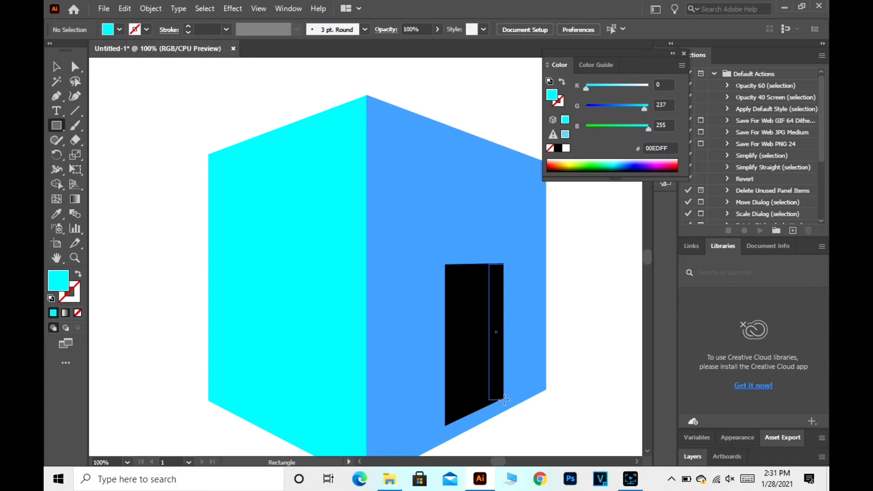
{"action": "left_click_drag", "start_coordinate": [504, 400], "coordinate": [505, 400]}
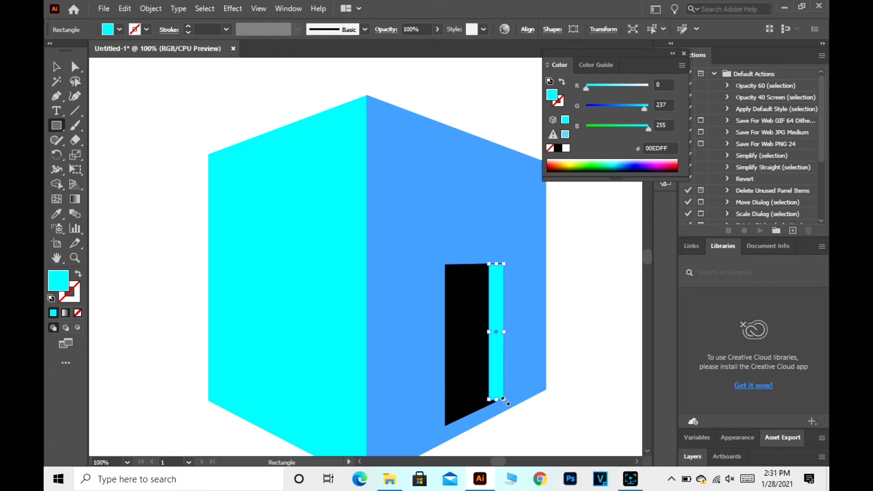
{"action": "key", "text": "ctrl+z"}
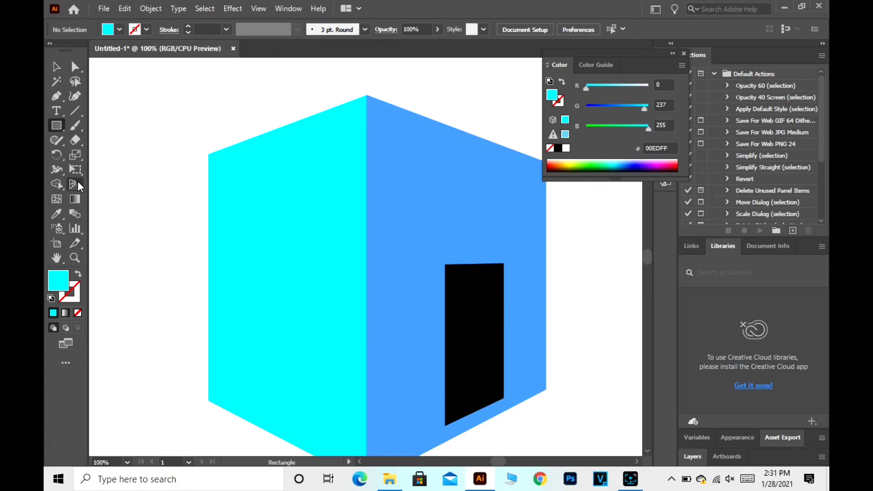
- Show the grid, draw a cyan perspective strip over the door's right half, then hide it
{"action": "left_click", "coordinate": [74, 184]}
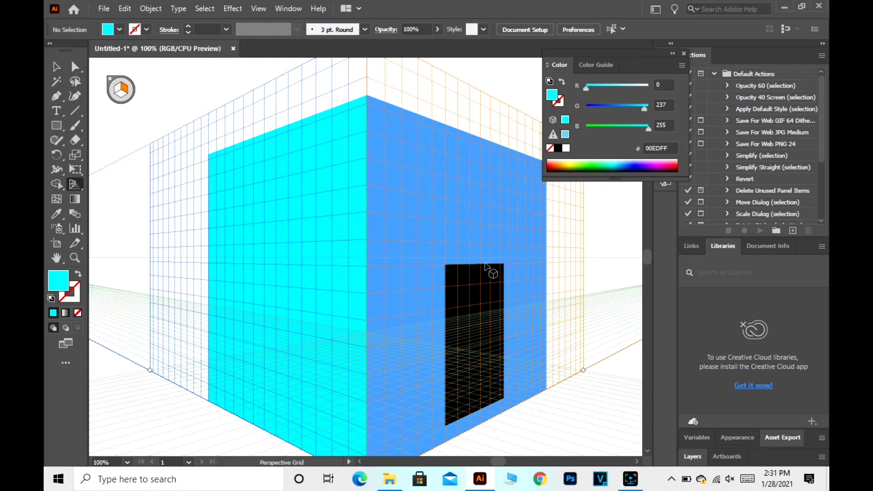
{"action": "left_click", "coordinate": [485, 263]}
{"action": "left_click", "coordinate": [57, 127]}
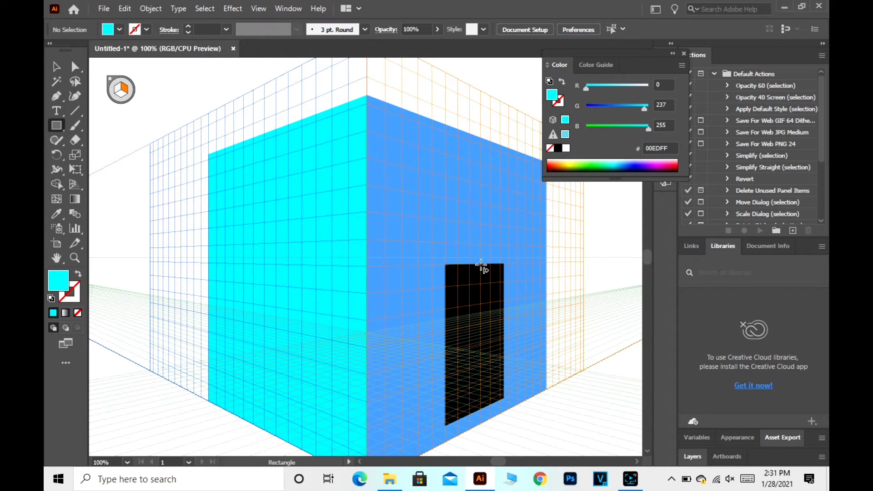
{"action": "left_click_drag", "start_coordinate": [481, 266], "coordinate": [503, 402]}
{"action": "left_click_drag", "start_coordinate": [502, 402], "coordinate": [505, 399]}
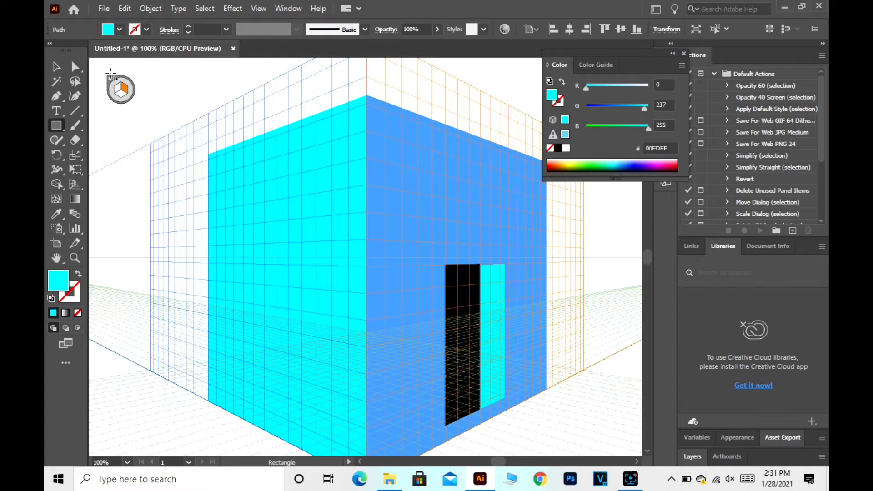
{"action": "left_click", "coordinate": [56, 66]}
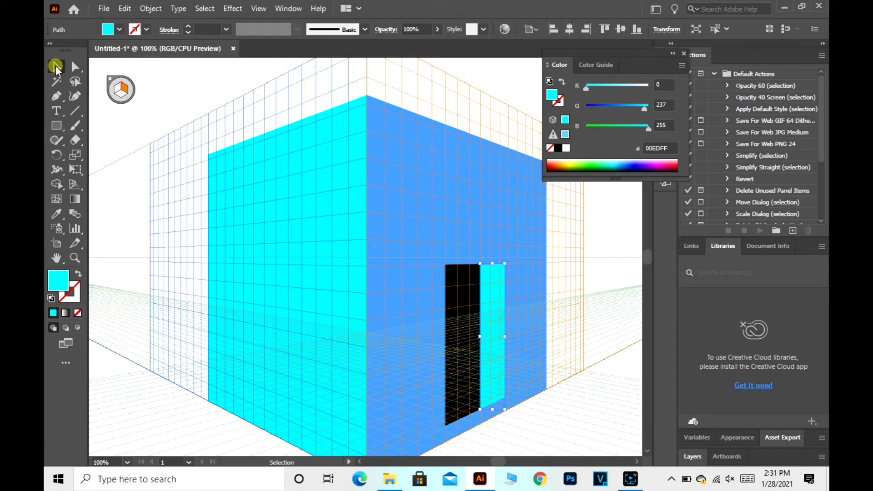
{"action": "left_click", "coordinate": [110, 80]}
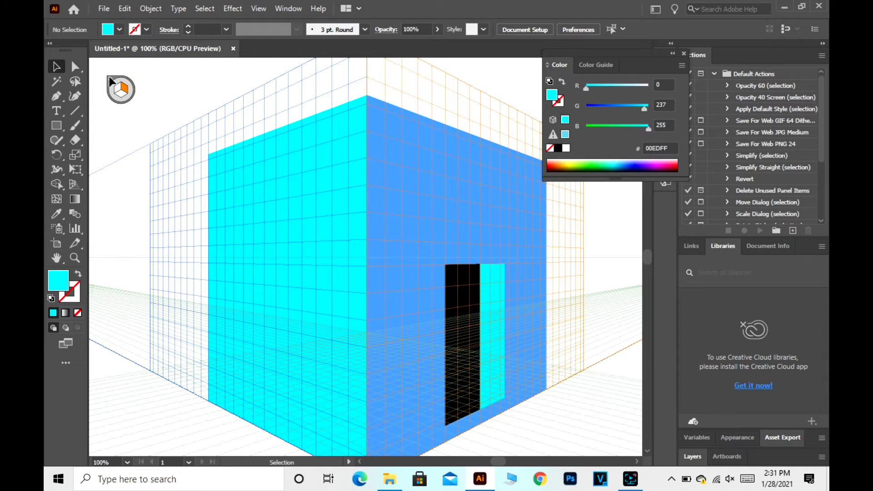
{"action": "left_click", "coordinate": [110, 79]}
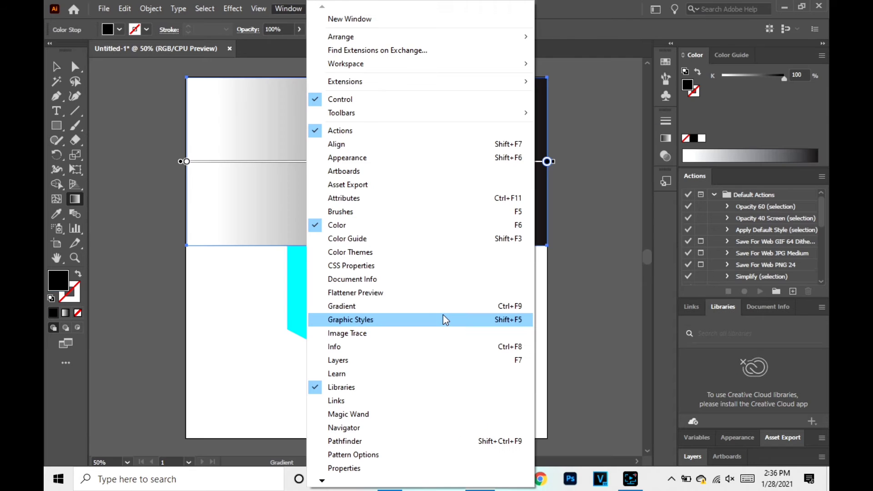
- Open and close the Graphic Styles panel, then go to the Window menu for Gradient
{"action": "left_click", "coordinate": [443, 317]}
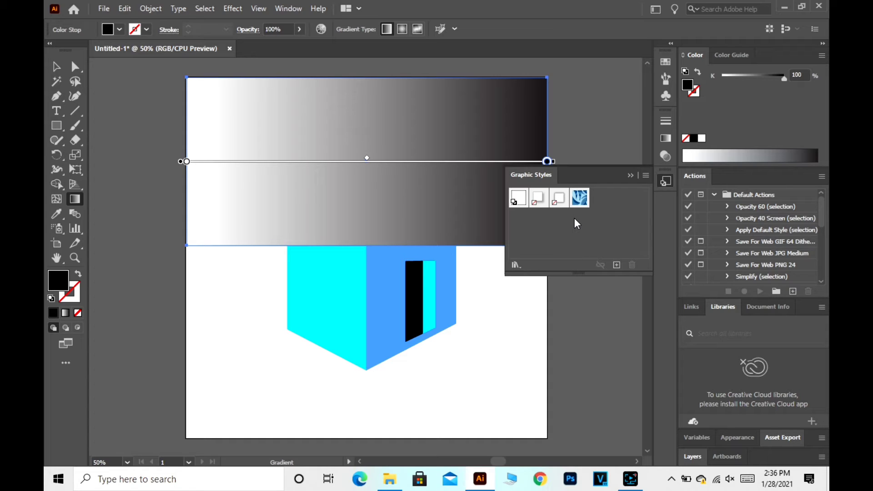
{"action": "left_click", "coordinate": [630, 175]}
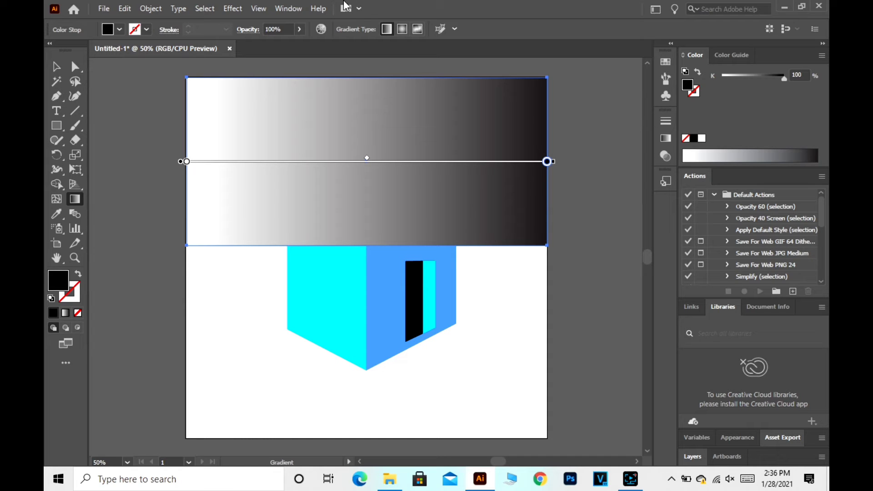
{"action": "left_click", "coordinate": [288, 8]}
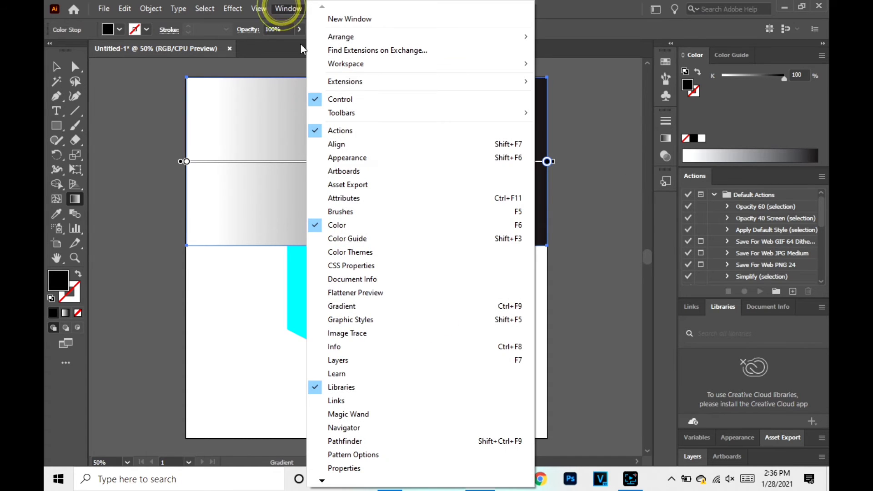
- Recolour the sky gradient stops to blue 0071BC and white, replacing the black
{"action": "left_click", "coordinate": [463, 306]}
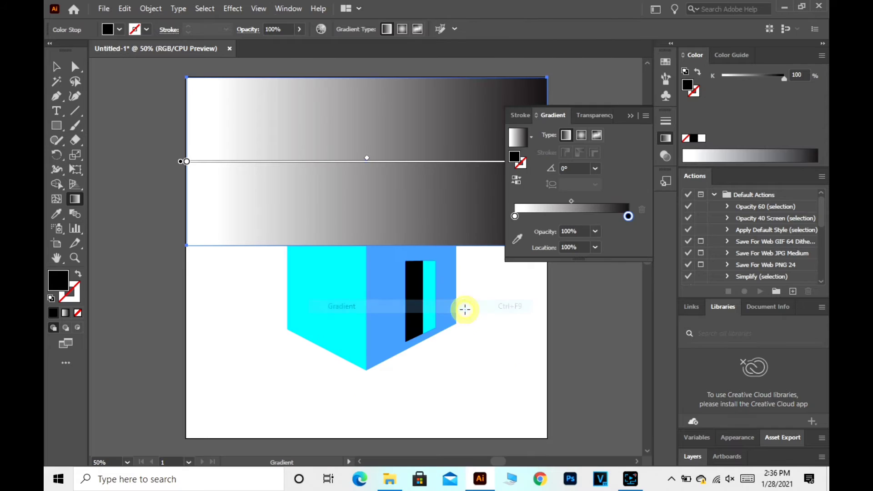
{"action": "left_click_drag", "start_coordinate": [515, 216], "coordinate": [519, 217]}
{"action": "double_click", "coordinate": [518, 216]}
{"action": "left_click", "coordinate": [539, 264]}
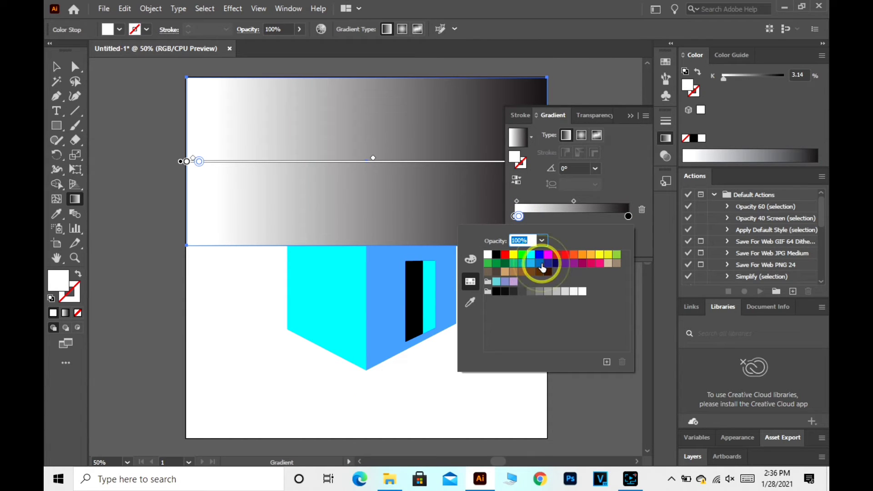
{"action": "left_click", "coordinate": [630, 215]}
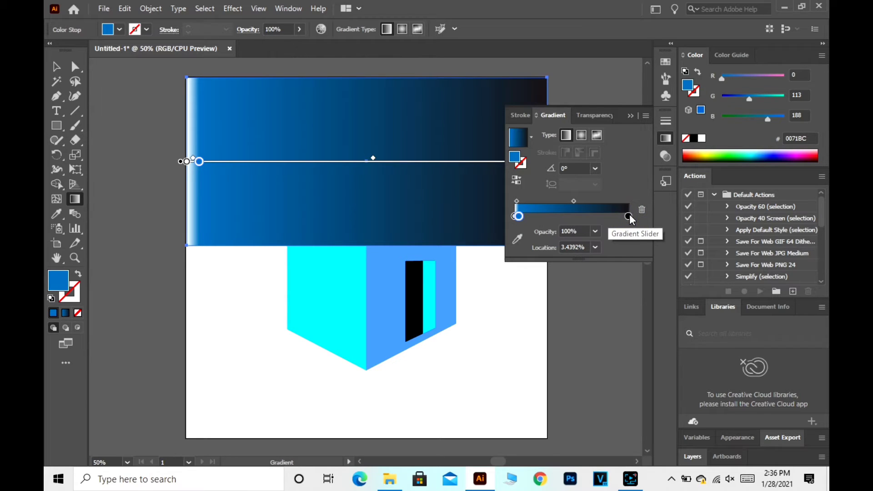
{"action": "double_click", "coordinate": [629, 215]}
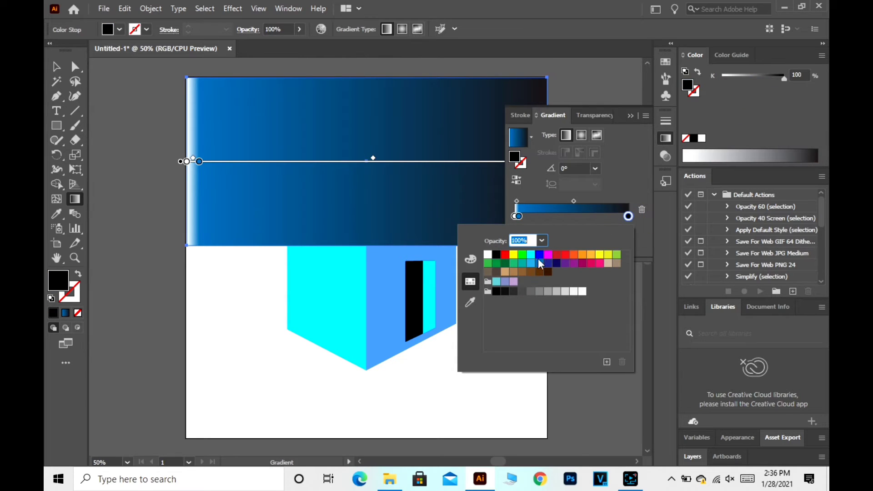
{"action": "left_click", "coordinate": [497, 282]}
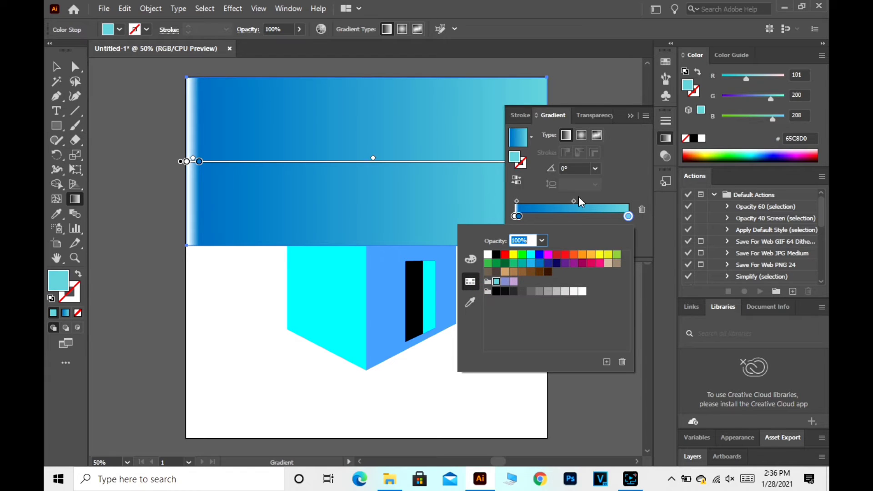
{"action": "left_click", "coordinate": [487, 256]}
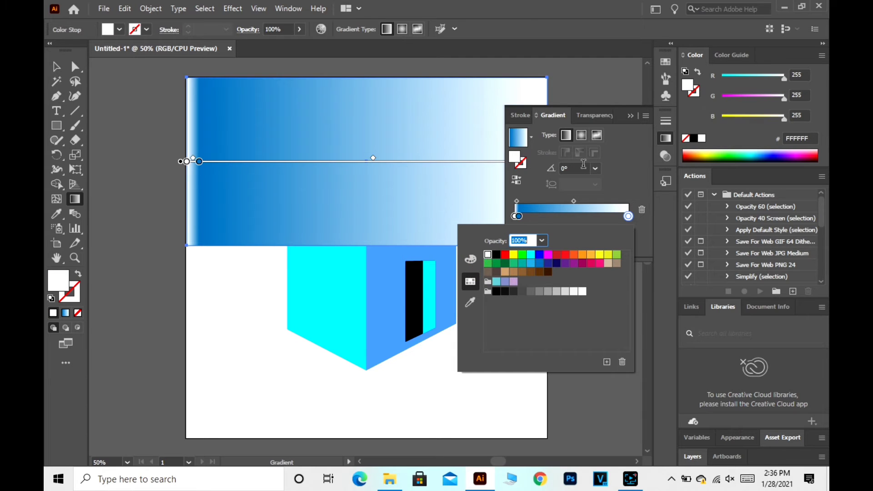
{"action": "left_click", "coordinate": [623, 171]}
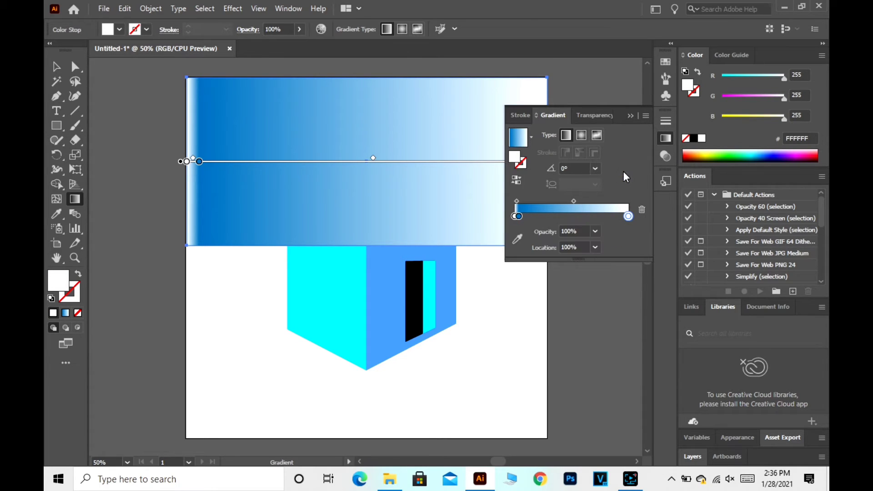
- Shift the gradient midpoint and slide the blue stop toward the sky's right edge
{"action": "left_click", "coordinate": [373, 158]}
{"action": "mouse_move", "coordinate": [373, 159]}
{"action": "left_mouse_down"}
{"action": "mouse_move", "coordinate": [381, 161]}
{"action": "mouse_move", "coordinate": [332, 159]}
{"action": "left_mouse_up"}
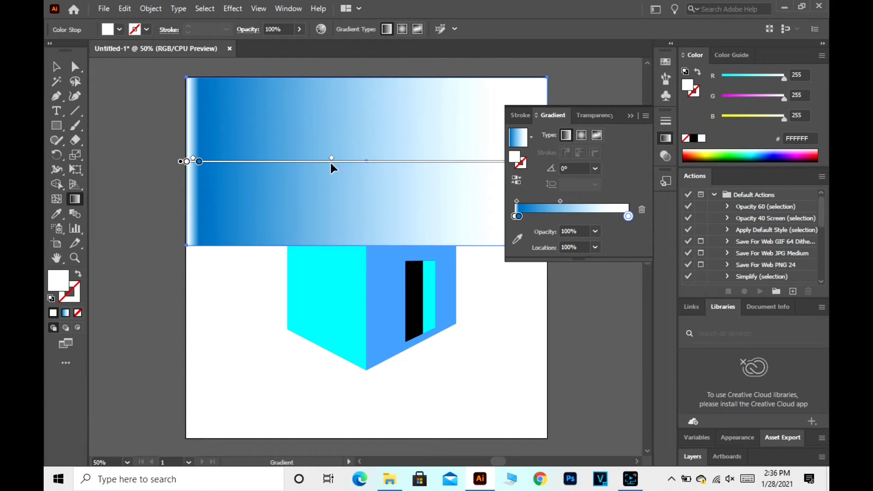
{"action": "left_click", "coordinate": [629, 115]}
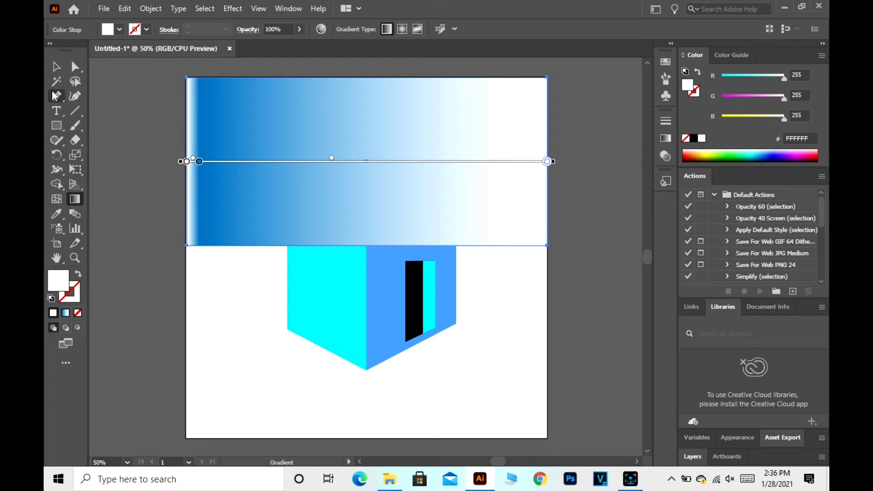
{"action": "left_click_drag", "start_coordinate": [199, 162], "coordinate": [258, 164]}
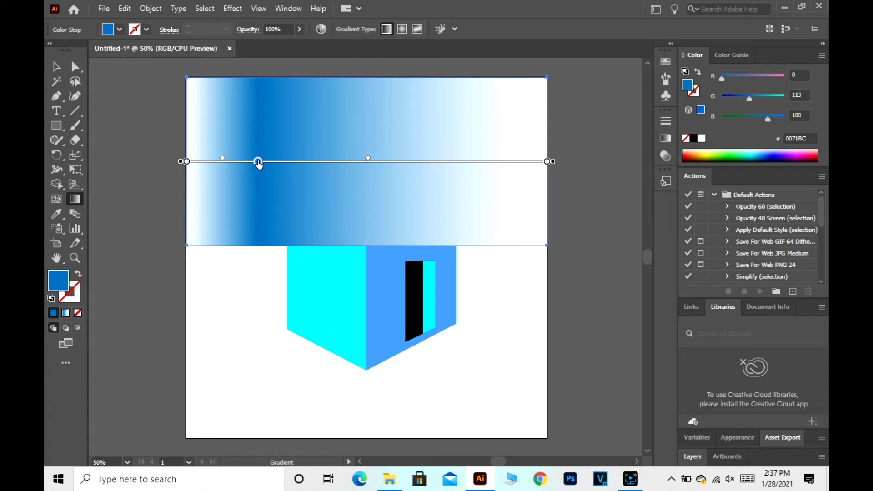
{"action": "left_click", "coordinate": [259, 164]}
{"action": "left_click_drag", "start_coordinate": [258, 161], "coordinate": [494, 161]}
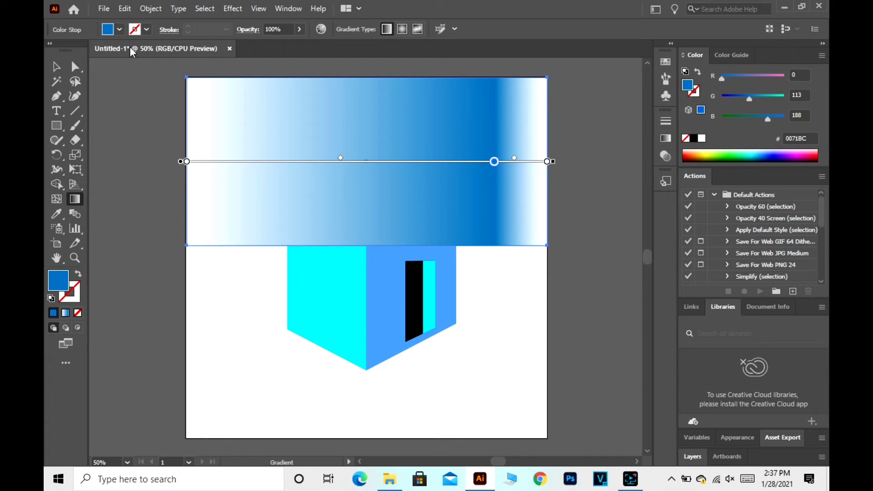
- Send the sky rectangle to the back behind the cube, then deselect it
{"action": "left_click", "coordinate": [56, 69]}
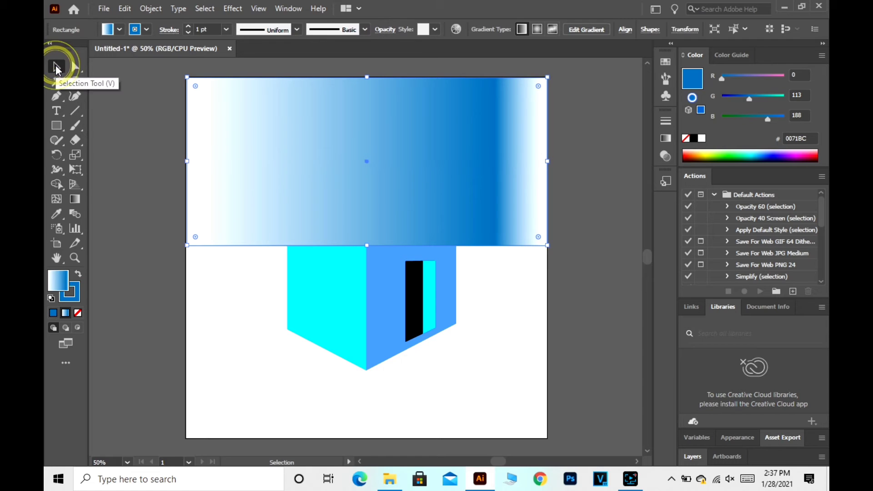
{"action": "right_click", "coordinate": [269, 133]}
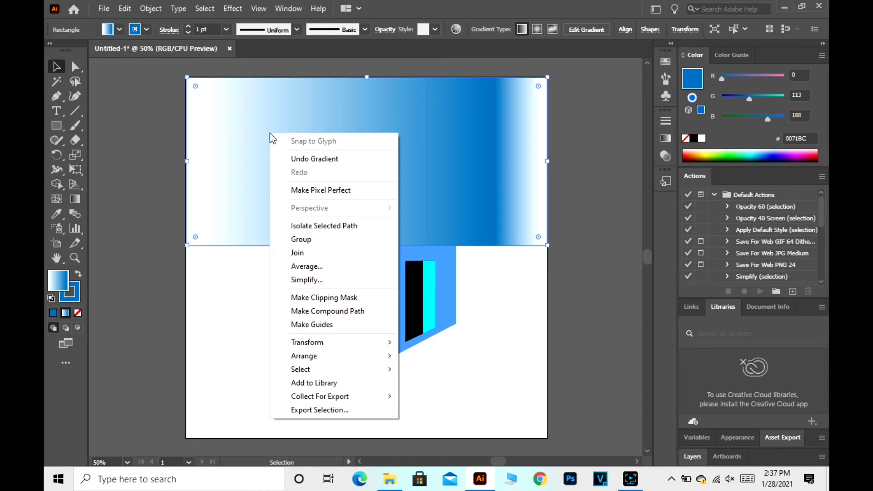
{"action": "left_click", "coordinate": [373, 360]}
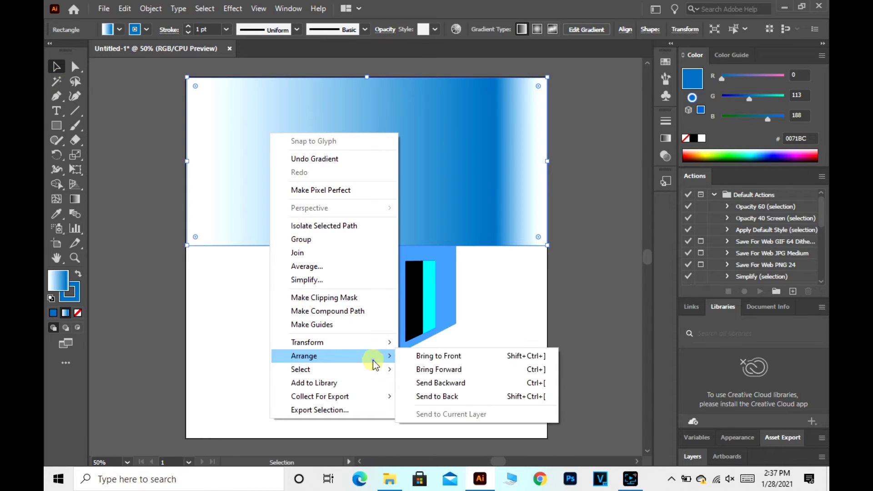
{"action": "left_click", "coordinate": [449, 397]}
{"action": "left_click", "coordinate": [466, 390]}
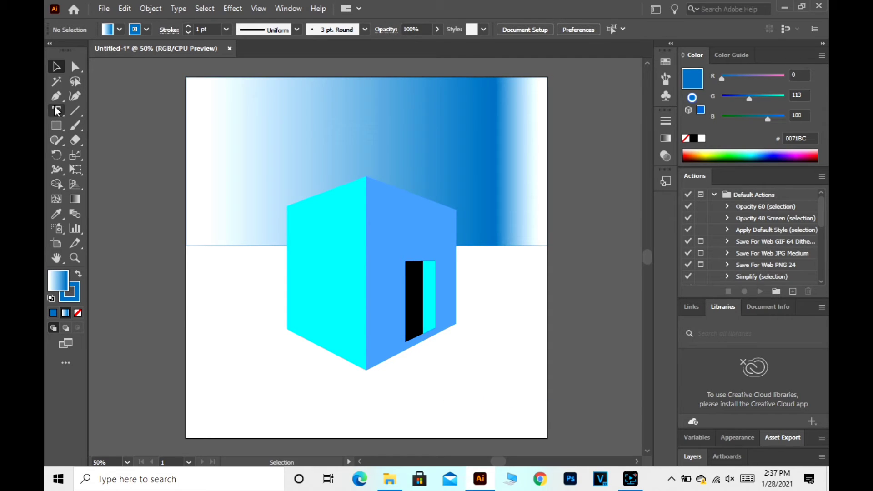
- Draw a full-width rectangle band across the artboard just below the sky
{"action": "left_click", "coordinate": [59, 122]}
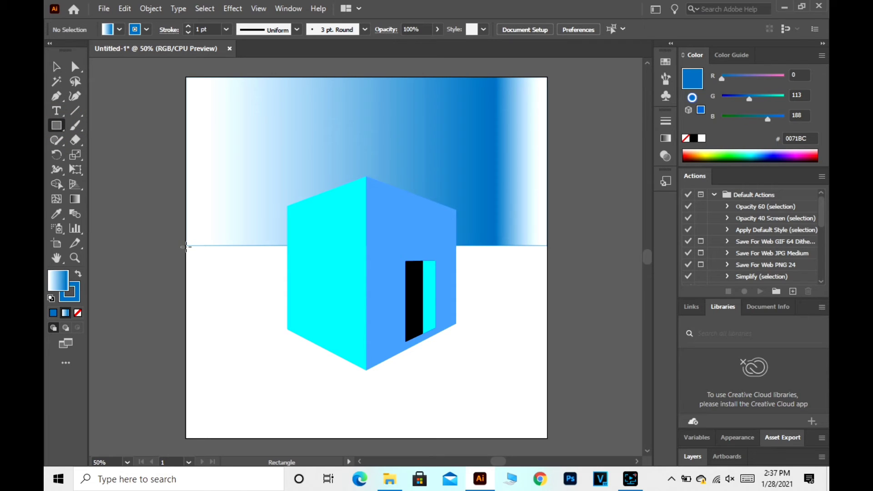
{"action": "left_click_drag", "start_coordinate": [186, 246], "coordinate": [272, 291]}
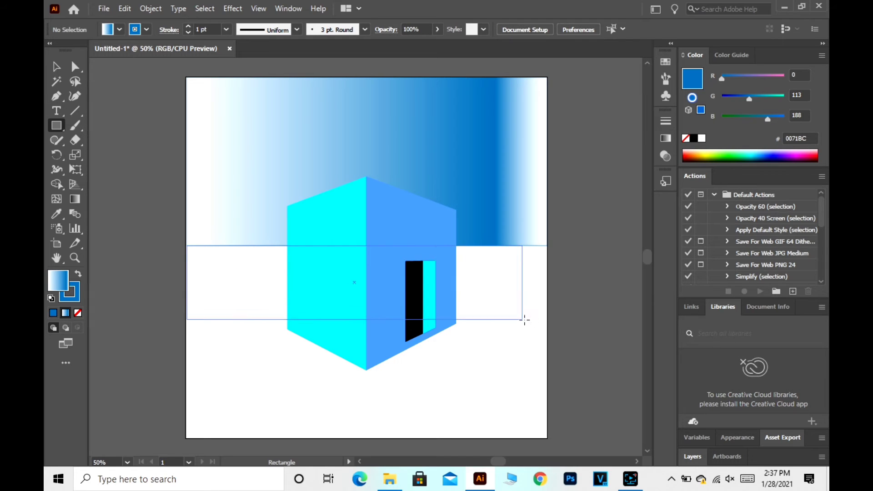
{"action": "left_click_drag", "start_coordinate": [273, 292], "coordinate": [549, 320]}
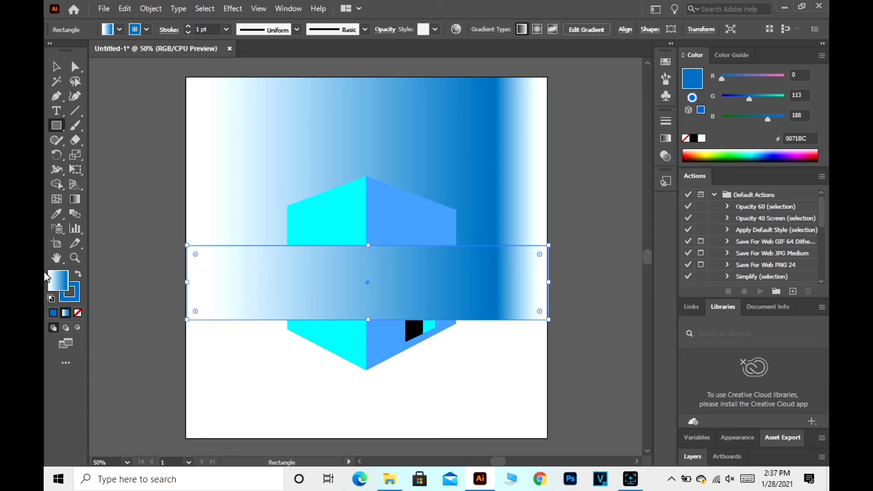
- Recolour the band's gradient to mint green 00F5AE with the RGB sliders
{"action": "left_click", "coordinate": [740, 154]}
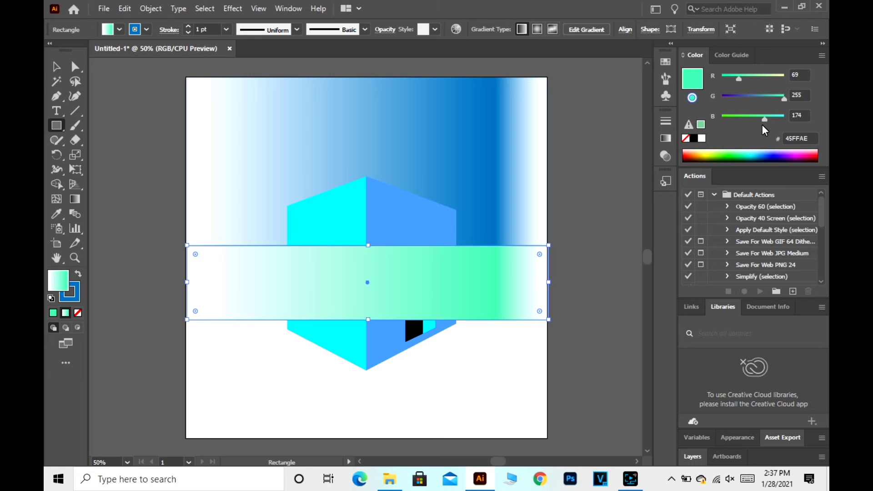
{"action": "left_click_drag", "start_coordinate": [783, 97], "coordinate": [781, 97]}
{"action": "left_click", "coordinate": [733, 74]}
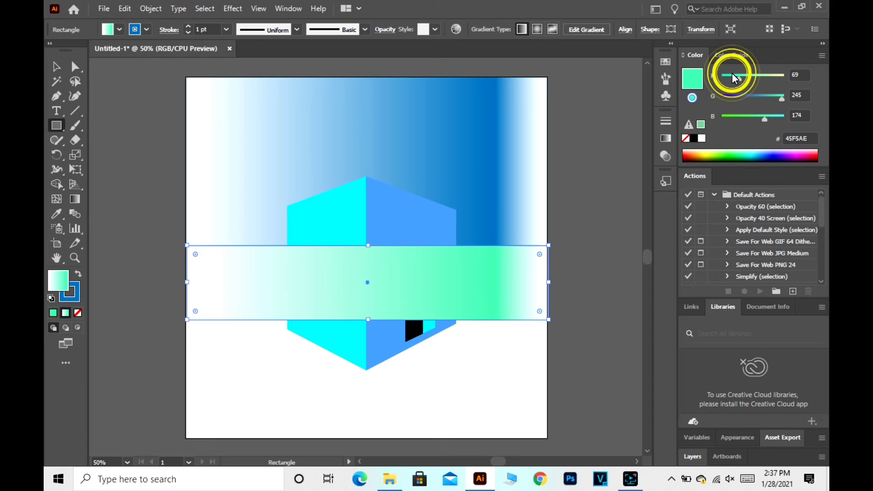
{"action": "left_click_drag", "start_coordinate": [733, 75], "coordinate": [721, 78]}
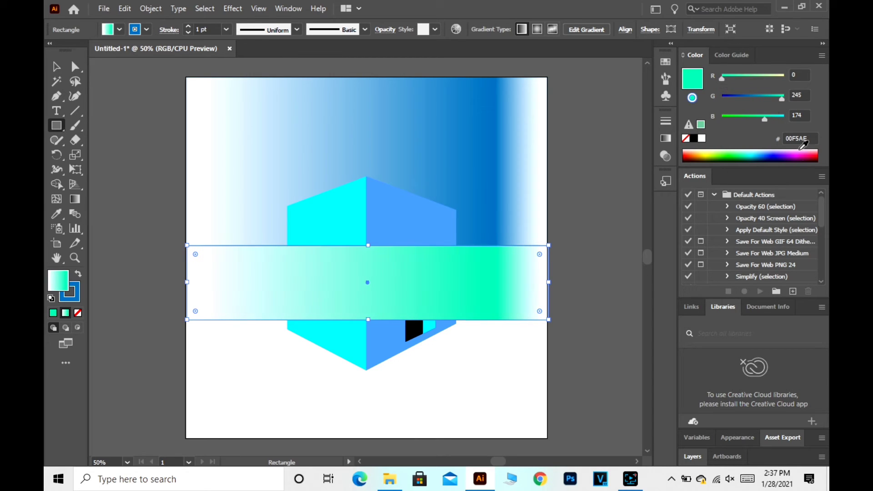
- Make the band green 00F560 and send it behind the cube
{"action": "left_click", "coordinate": [746, 116]}
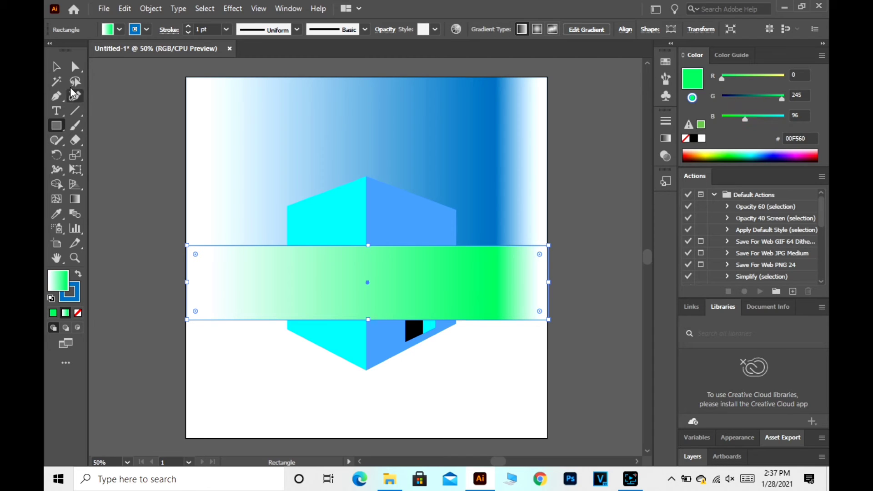
{"action": "left_click", "coordinate": [56, 67]}
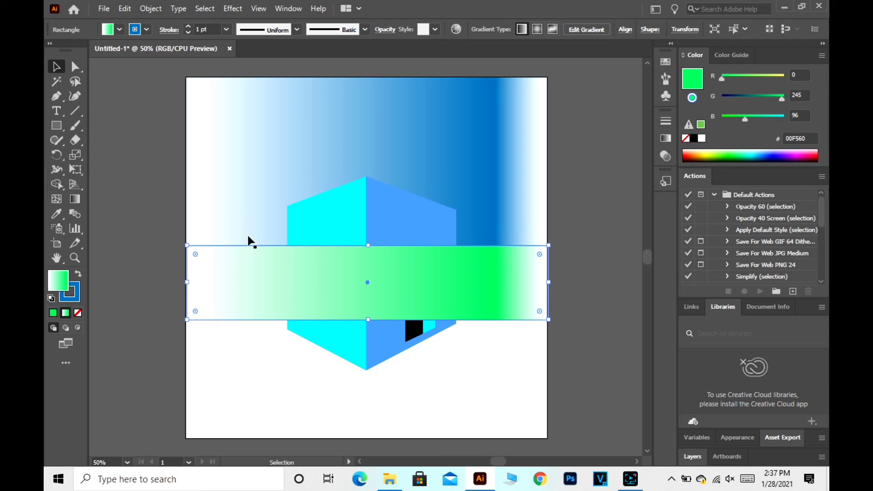
{"action": "right_click", "coordinate": [265, 261]}
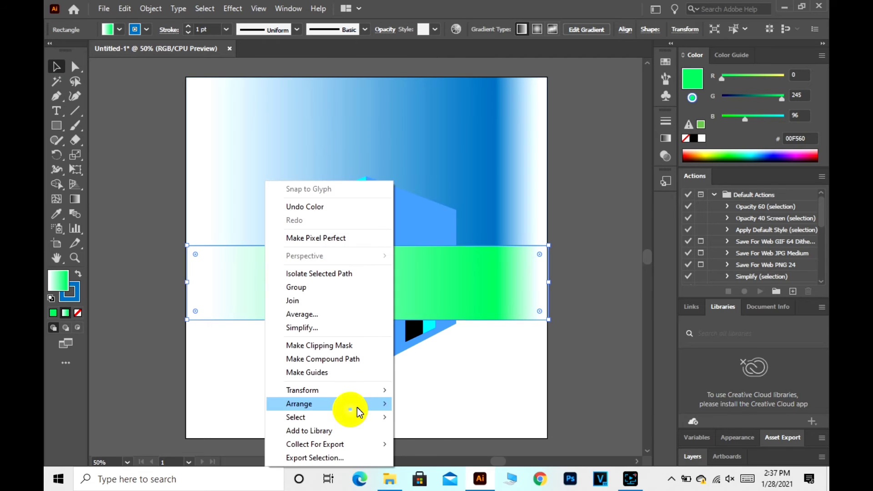
{"action": "mouse_move", "coordinate": [321, 404]}
{"action": "left_click", "coordinate": [448, 444]}
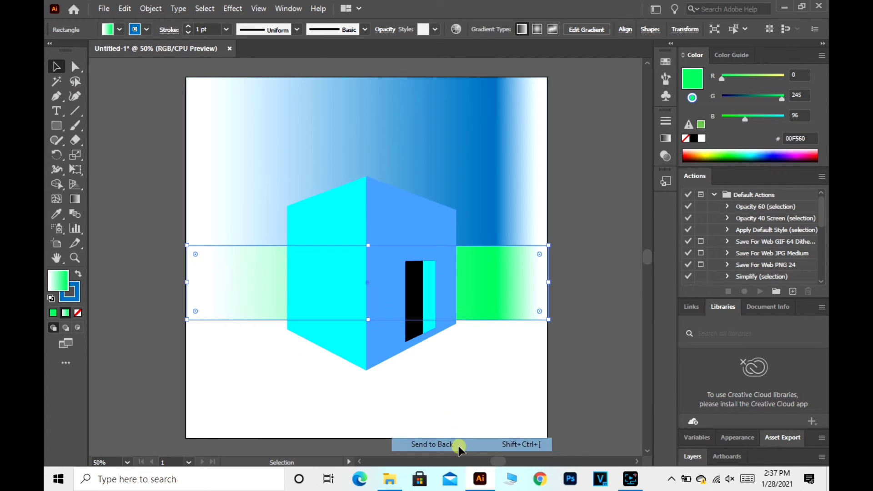
{"action": "left_click", "coordinate": [472, 409]}
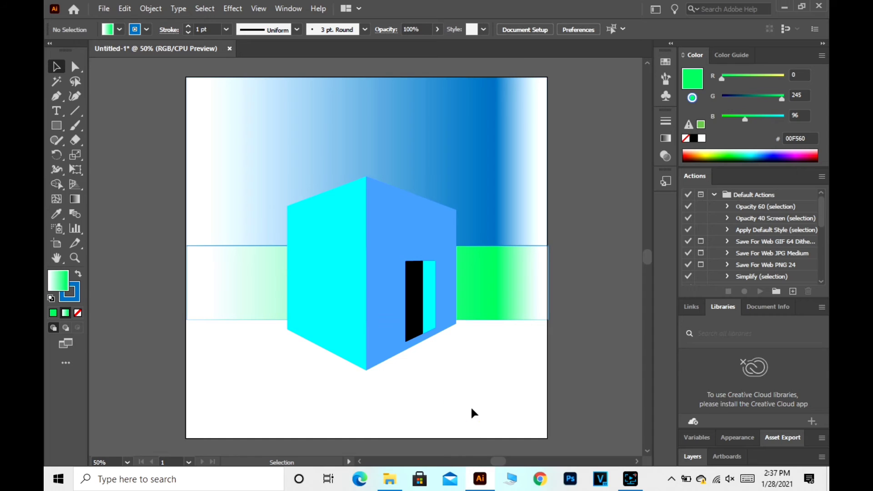
- Remove the outline stroke from both the green band and the sky rectangle
{"action": "left_click", "coordinate": [249, 266]}
{"action": "left_click", "coordinate": [73, 299]}
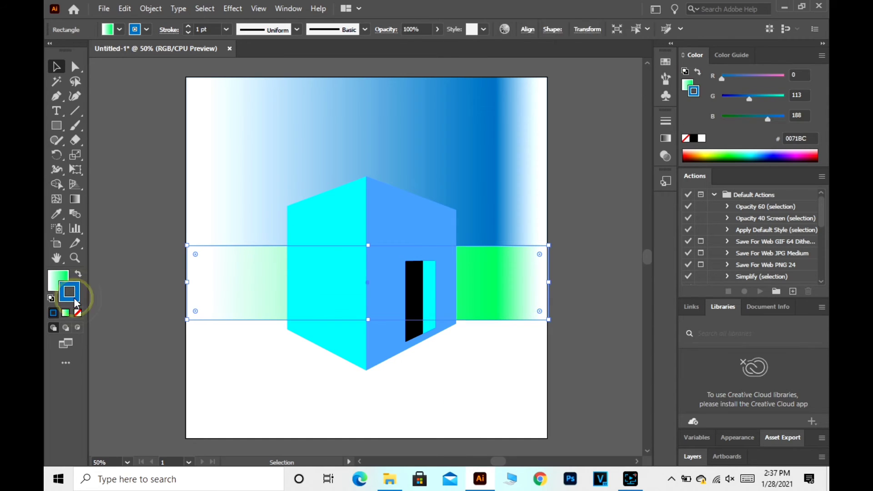
{"action": "left_click", "coordinate": [78, 313]}
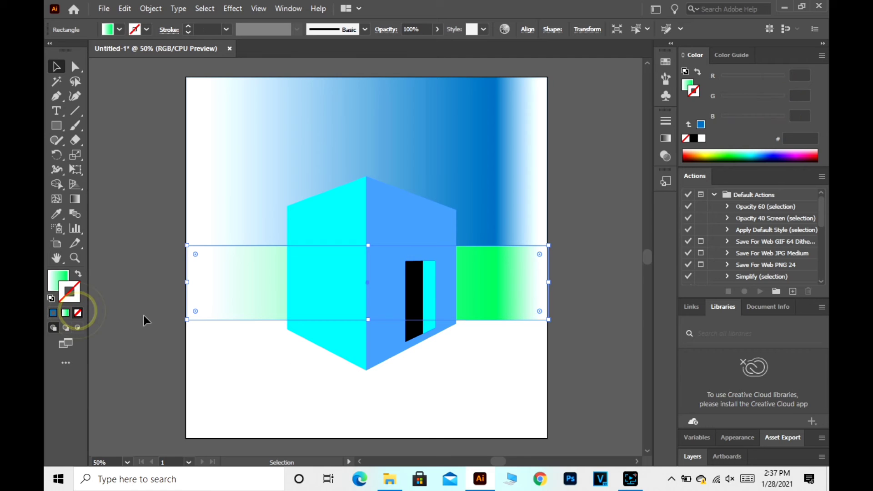
{"action": "left_click", "coordinate": [294, 364]}
{"action": "left_click", "coordinate": [271, 169]}
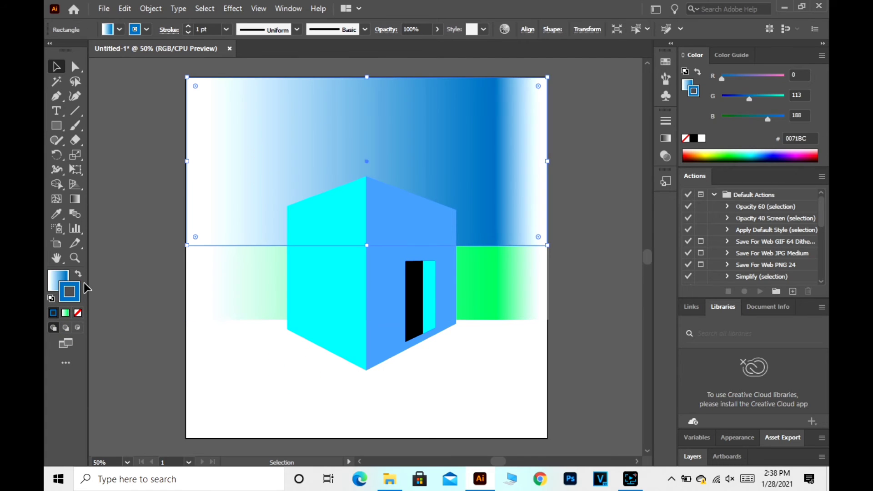
{"action": "left_click", "coordinate": [78, 312]}
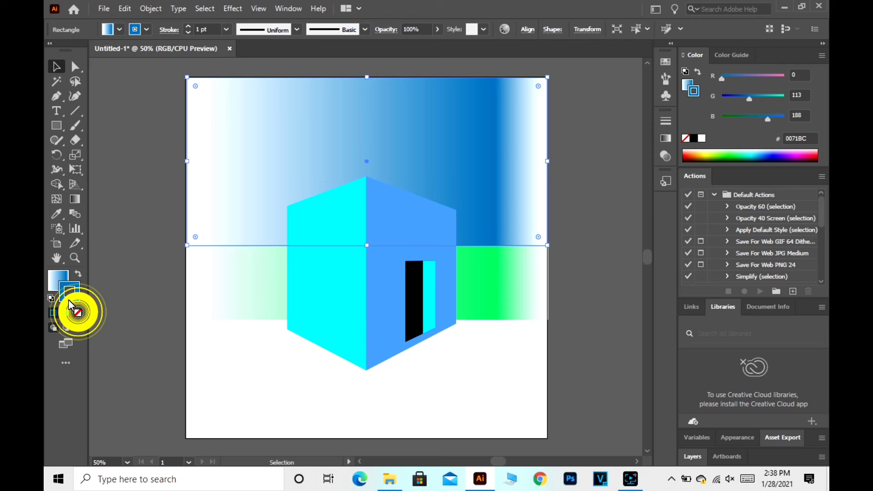
{"action": "left_click", "coordinate": [266, 365]}
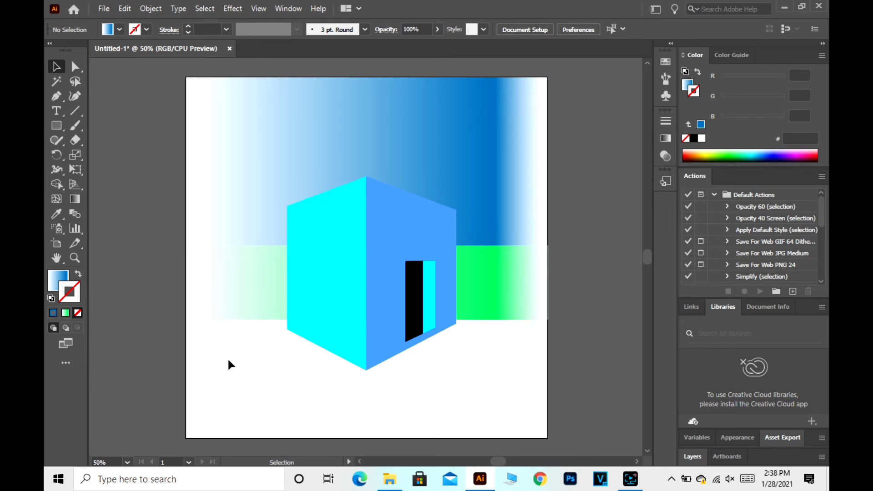
- Draw a full-width ground rectangle along the artboard bottom filled grey 5E5757
{"action": "left_click", "coordinate": [57, 126]}
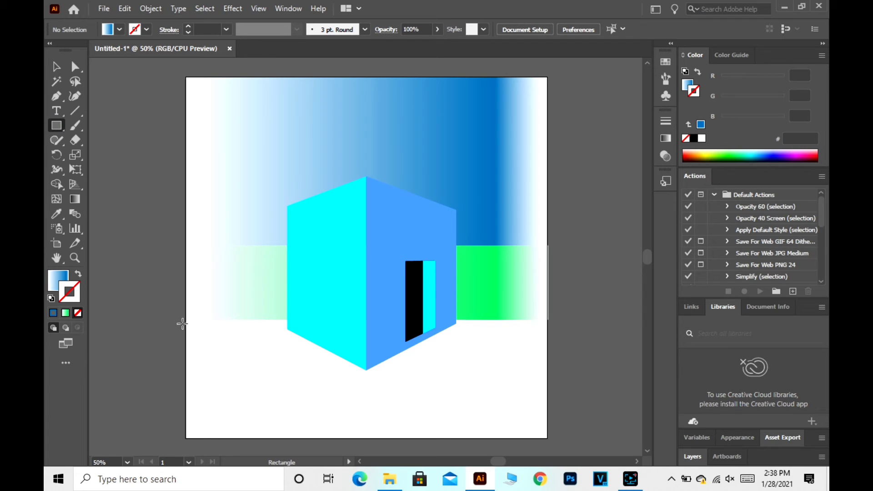
{"action": "mouse_move", "coordinate": [187, 320]}
{"action": "left_mouse_down"}
{"action": "mouse_move", "coordinate": [466, 377]}
{"action": "mouse_move", "coordinate": [553, 430]}
{"action": "left_mouse_up"}
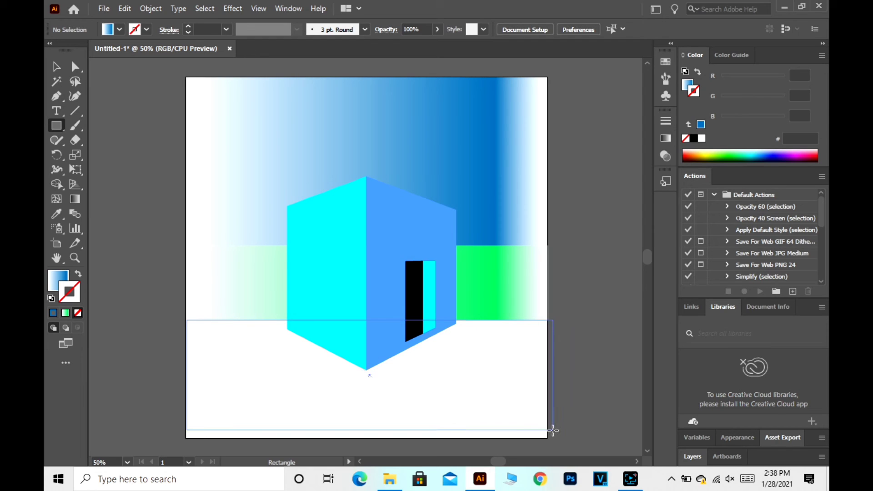
{"action": "left_click_drag", "start_coordinate": [553, 430], "coordinate": [547, 438]}
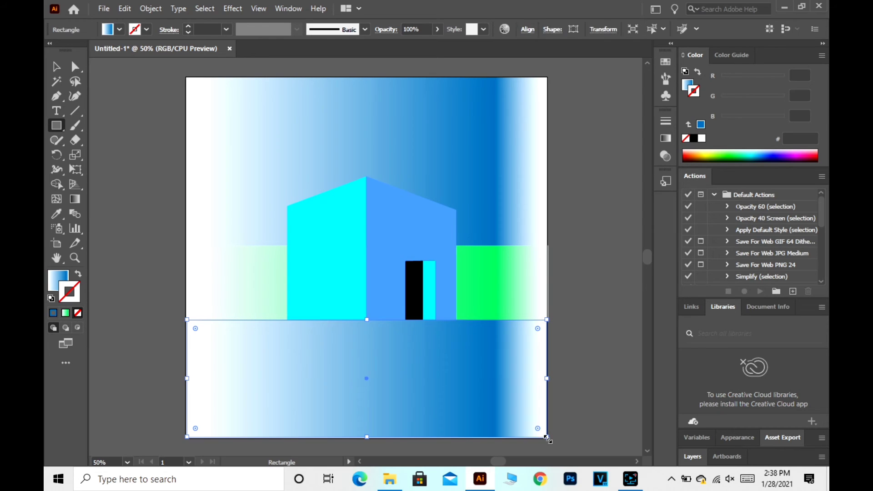
{"action": "left_click", "coordinate": [56, 281]}
{"action": "double_click", "coordinate": [58, 283]}
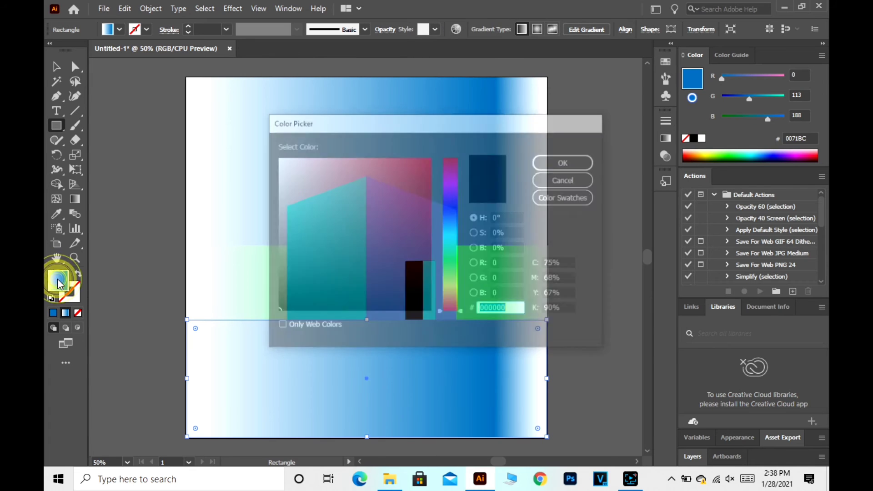
{"action": "mouse_move", "coordinate": [306, 263]}
{"action": "left_mouse_down"}
{"action": "mouse_move", "coordinate": [290, 305]}
{"action": "mouse_move", "coordinate": [288, 254]}
{"action": "left_mouse_up"}
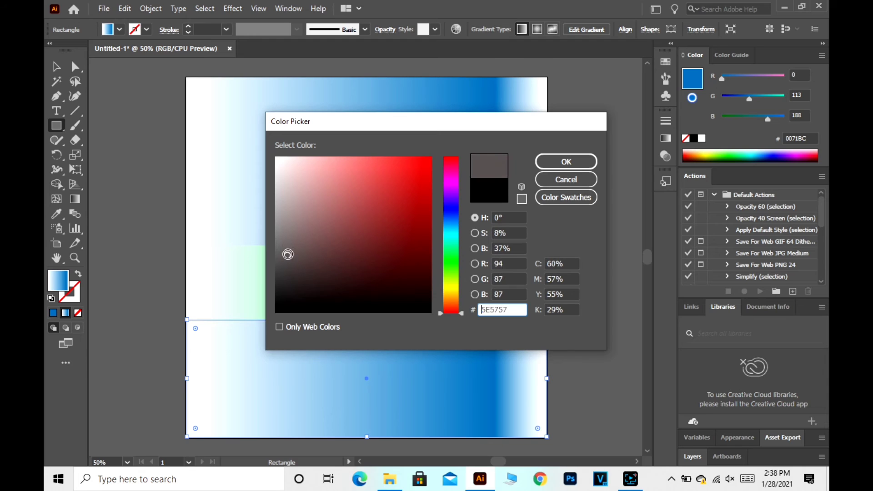
{"action": "left_click", "coordinate": [566, 161]}
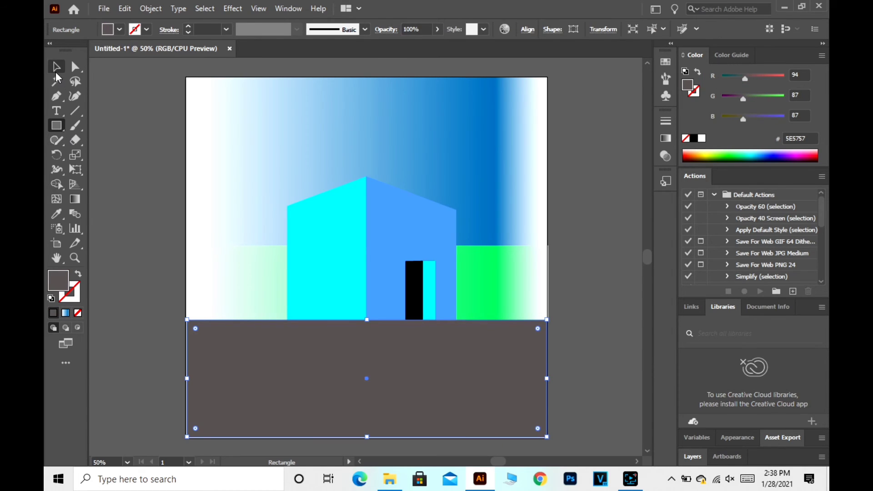
{"action": "left_click", "coordinate": [56, 68]}
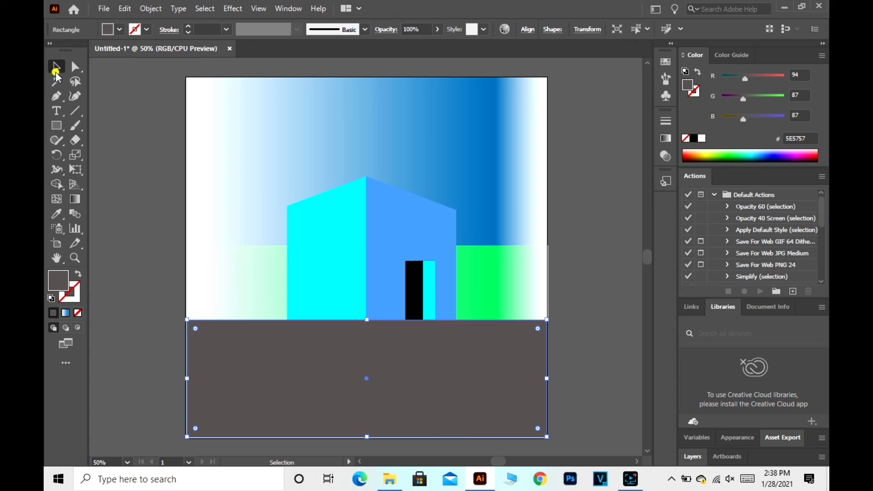
- Send the ground to the back and stretch the green band to the artboard's right edge
{"action": "right_click", "coordinate": [246, 366]}
{"action": "mouse_move", "coordinate": [281, 301]}
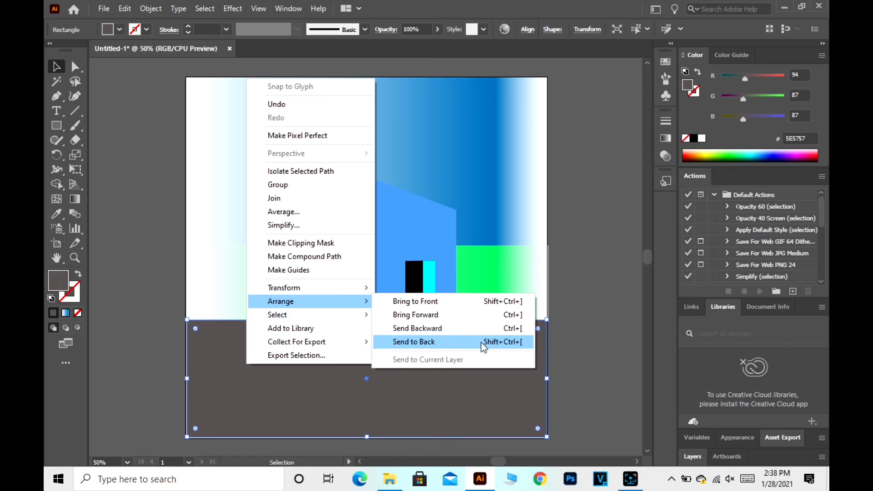
{"action": "left_click", "coordinate": [481, 342]}
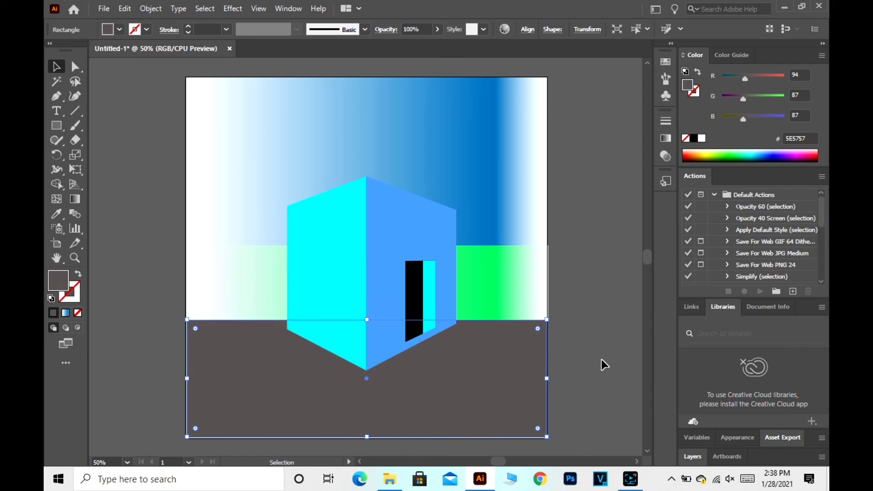
{"action": "left_click", "coordinate": [527, 302]}
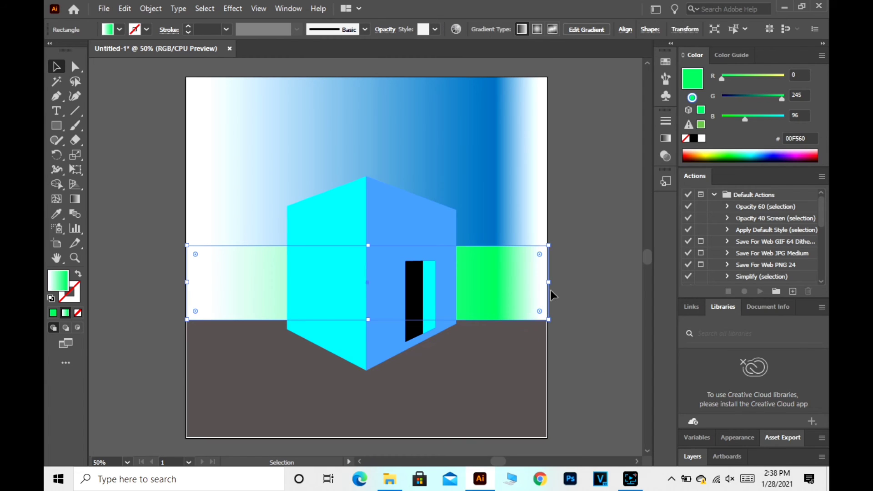
{"action": "left_click", "coordinate": [550, 284]}
{"action": "left_click_drag", "start_coordinate": [549, 284], "coordinate": [549, 288]}
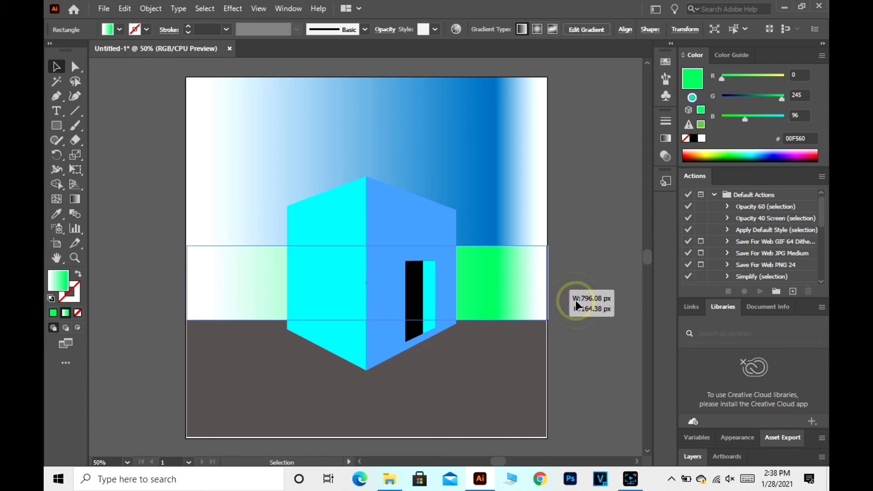
{"action": "left_click", "coordinate": [580, 324]}
- Fit the ground rectangle to the artboard's bottom-right corner and zoom out
{"action": "left_click", "coordinate": [531, 370]}
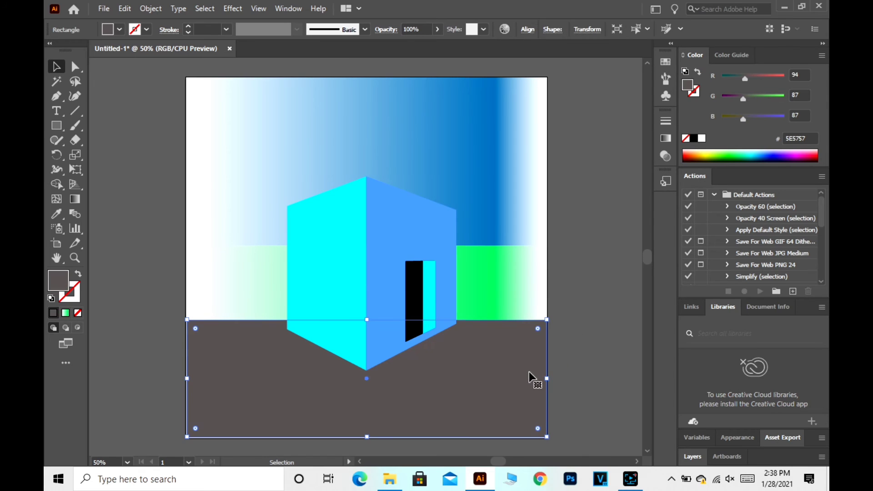
{"action": "left_click_drag", "start_coordinate": [547, 439], "coordinate": [547, 439]}
{"action": "left_click", "coordinate": [570, 435]}
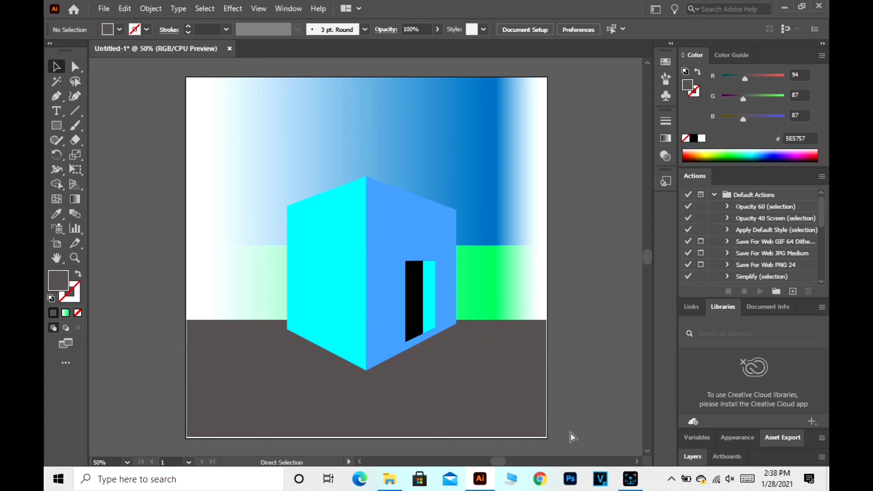
{"action": "key", "text": "ctrl+minus"}
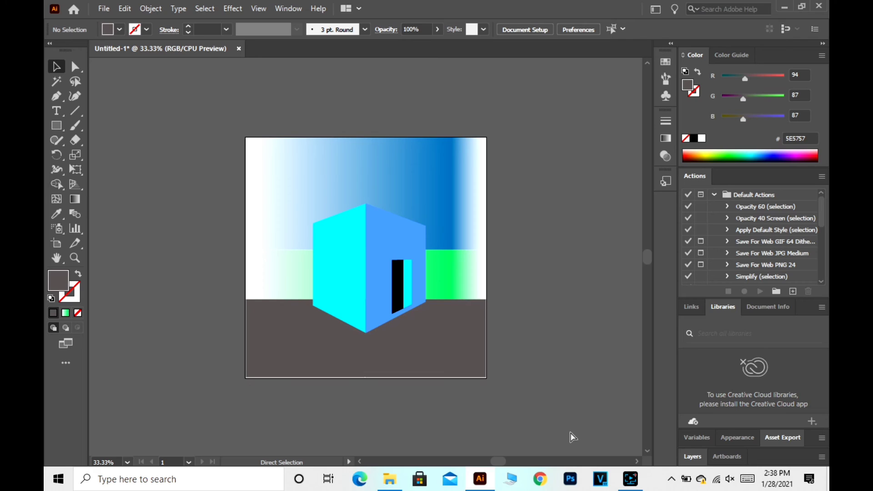
{"action": "key", "text": "ctrl+plus"}
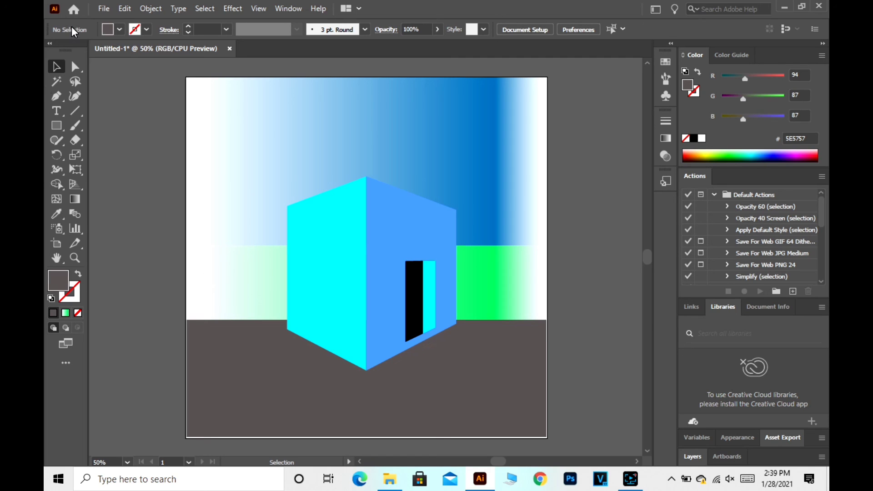
- Set up a JPEG export to the Desktop named 'try'
{"action": "left_click", "coordinate": [104, 8]}
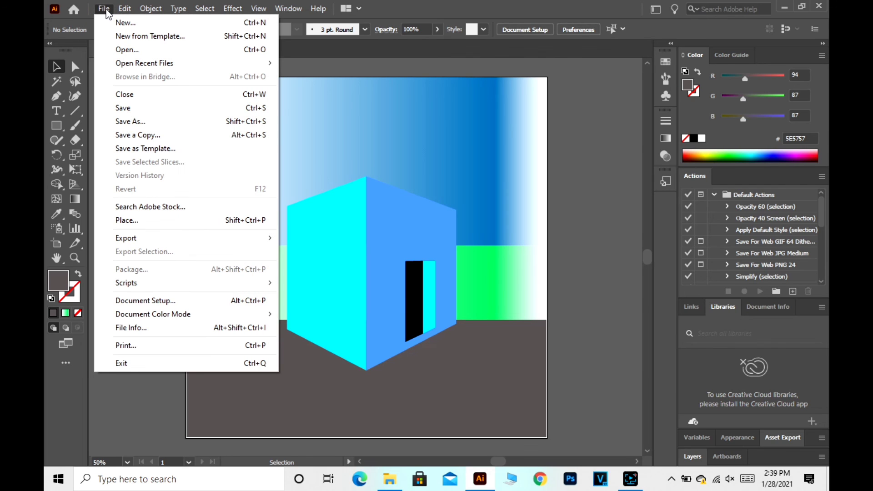
{"action": "left_click", "coordinate": [171, 239]}
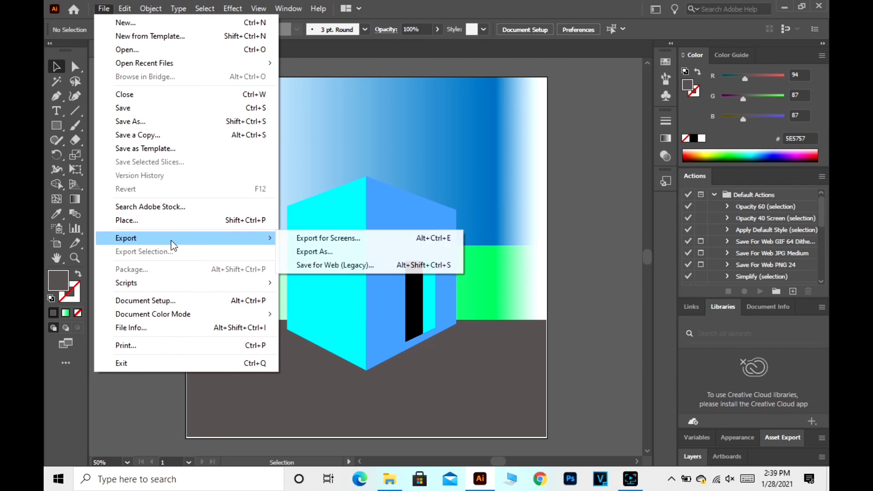
{"action": "left_click", "coordinate": [383, 252]}
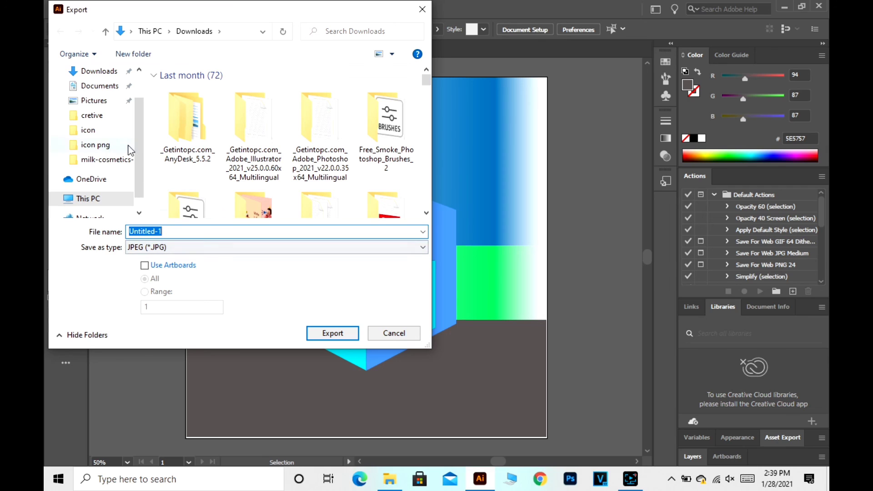
{"action": "mouse_move", "coordinate": [102, 136]}
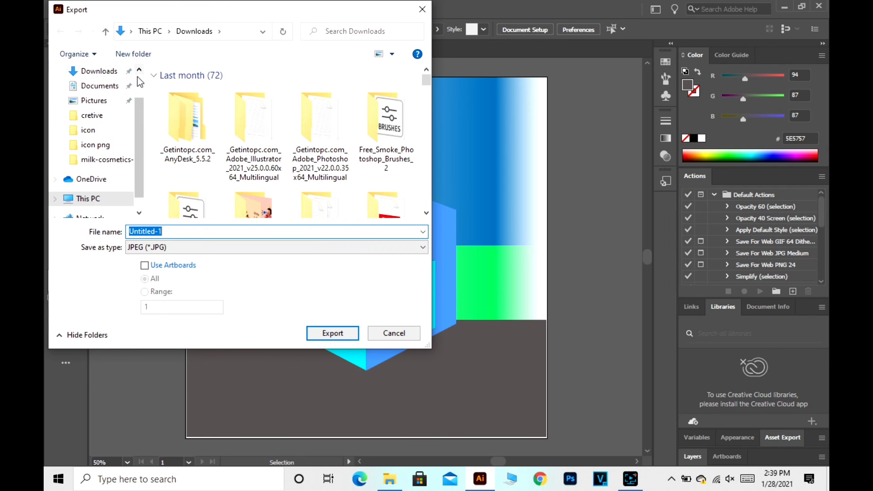
{"action": "left_click", "coordinate": [137, 78]}
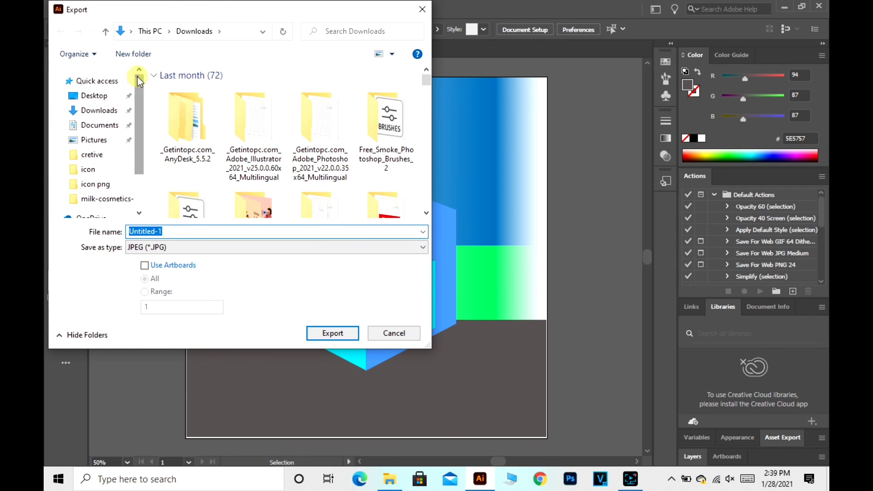
{"action": "left_click", "coordinate": [103, 96]}
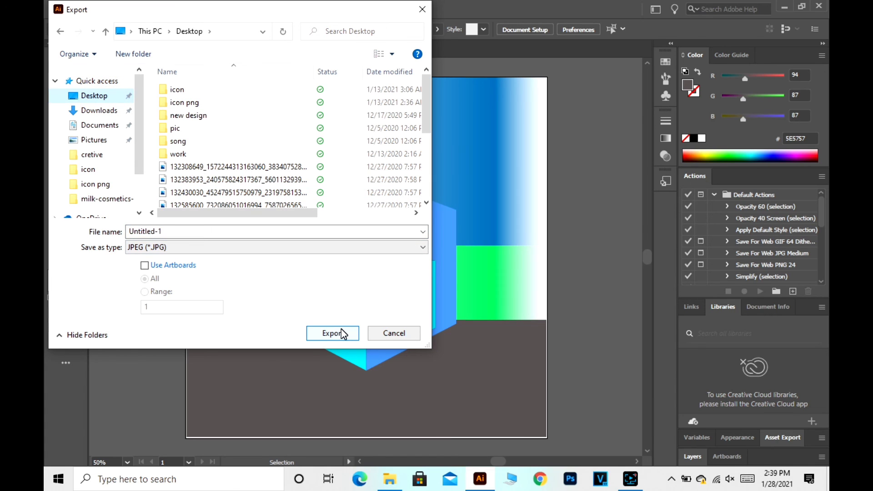
{"action": "double_click", "coordinate": [273, 231]}
{"action": "type", "text": "try"}
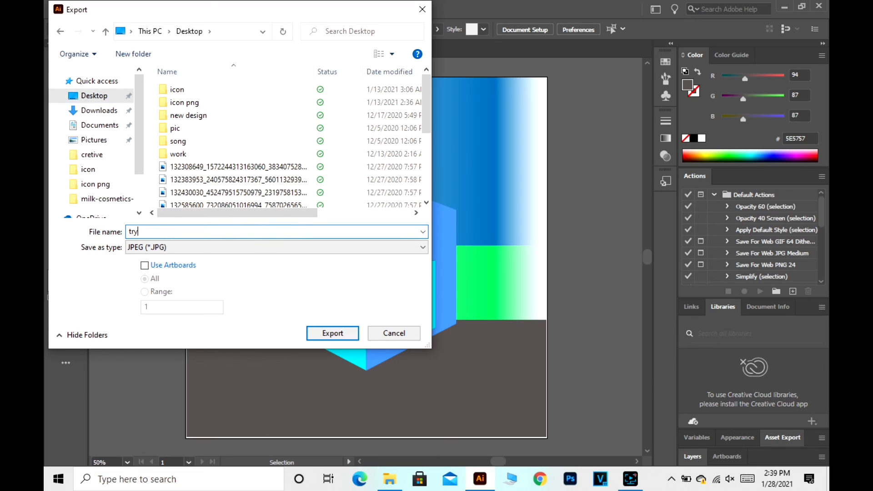
- Export with maximum-quality JPEG options, then close Illustrator
{"action": "left_click", "coordinate": [335, 333]}
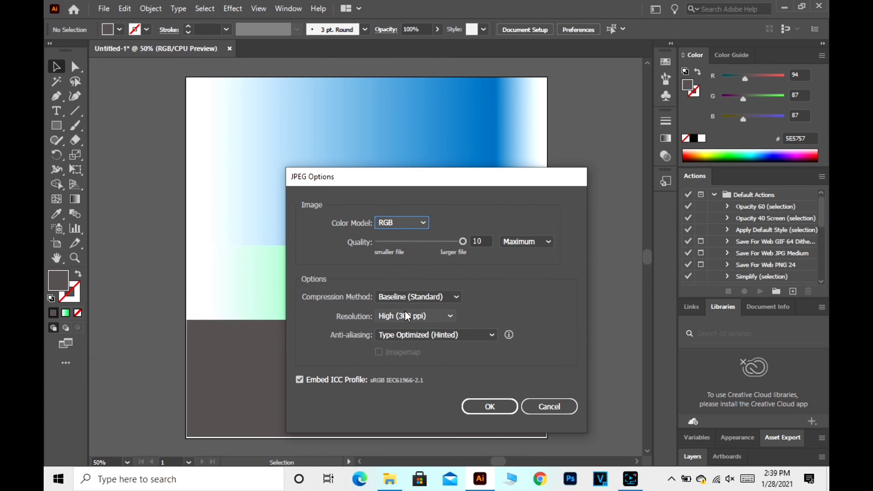
{"action": "left_click", "coordinate": [491, 405]}
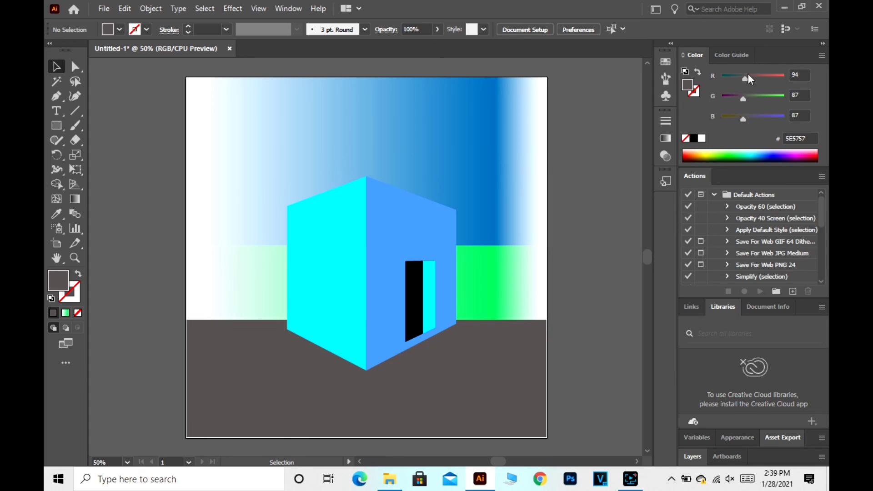
{"action": "left_click", "coordinate": [823, 5]}
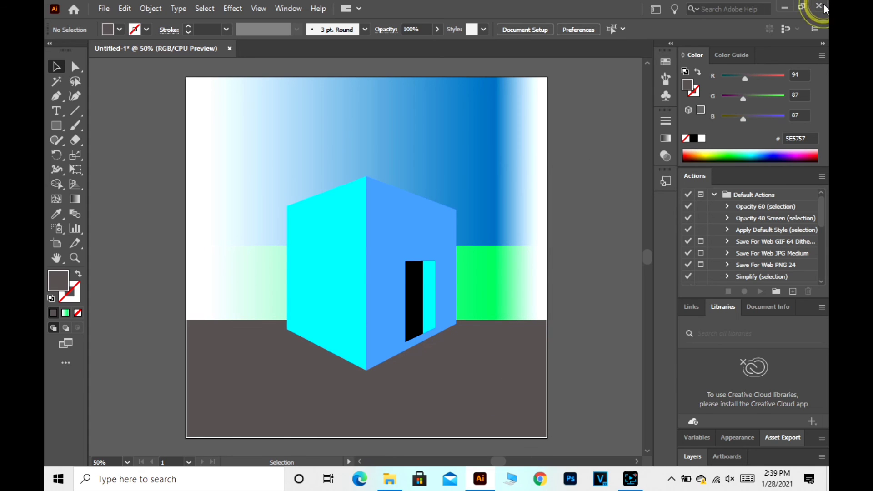
- Decline saving the Illustrator document so the program closes
{"action": "key", "text": "n"}
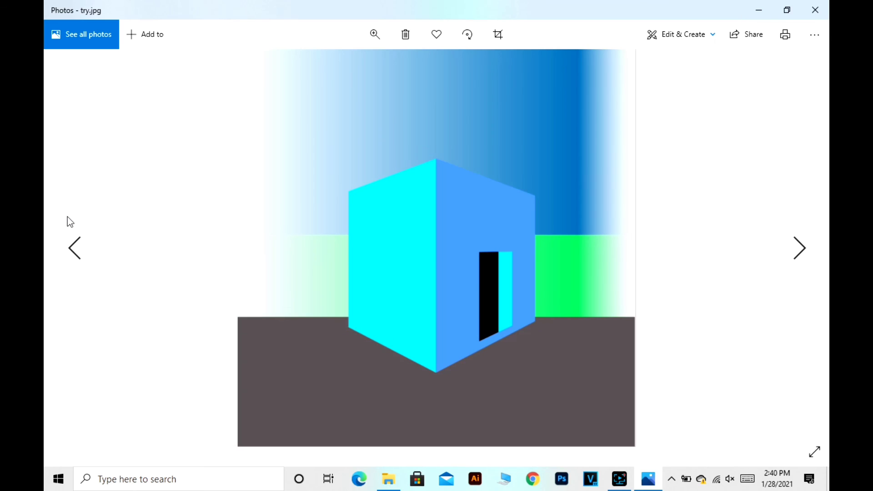